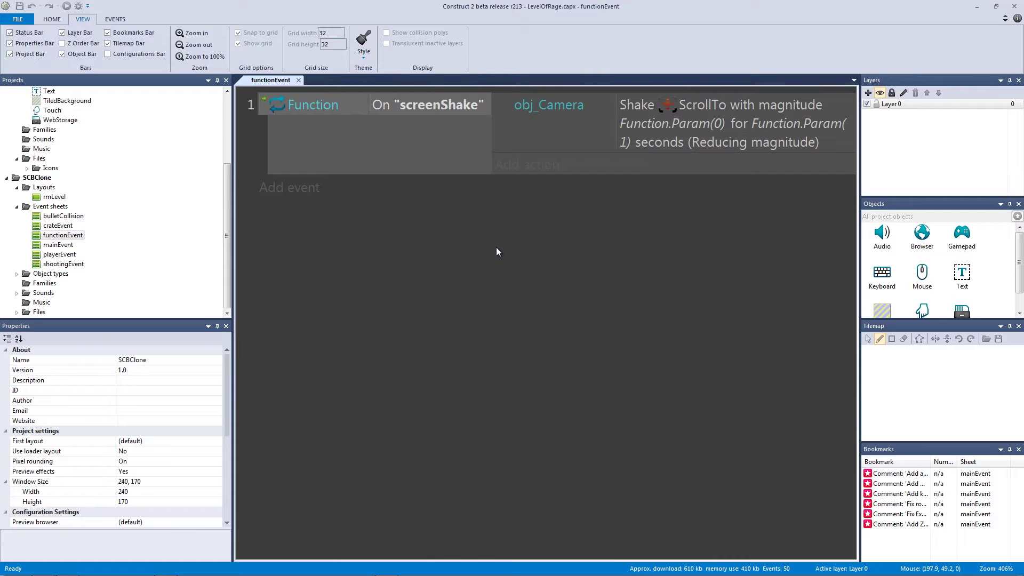
Change the event sheet font to Source Sans Pro in the preferences.
{"action": "left_click", "coordinate": [18, 19]}
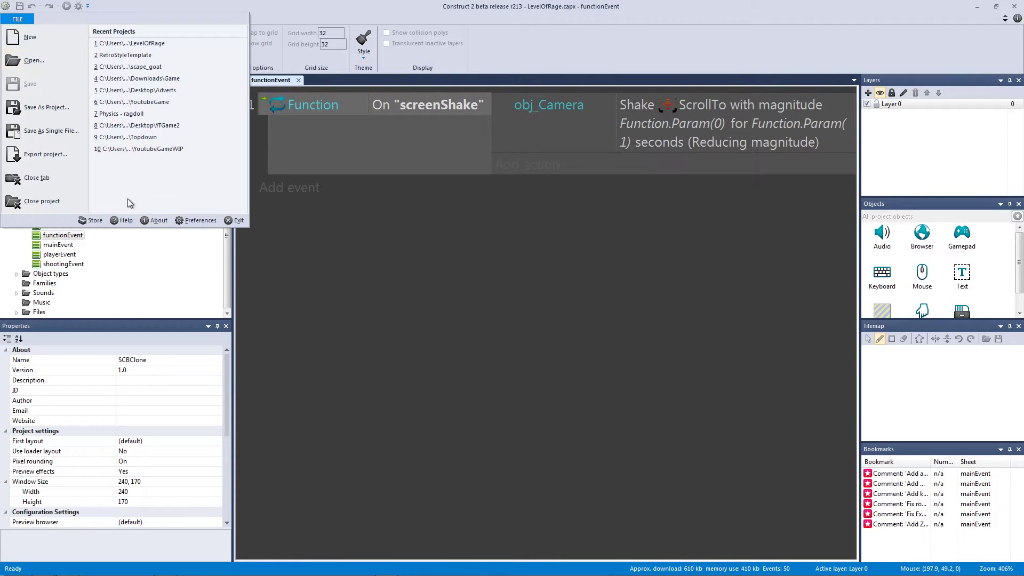
{"action": "left_click", "coordinate": [184, 229]}
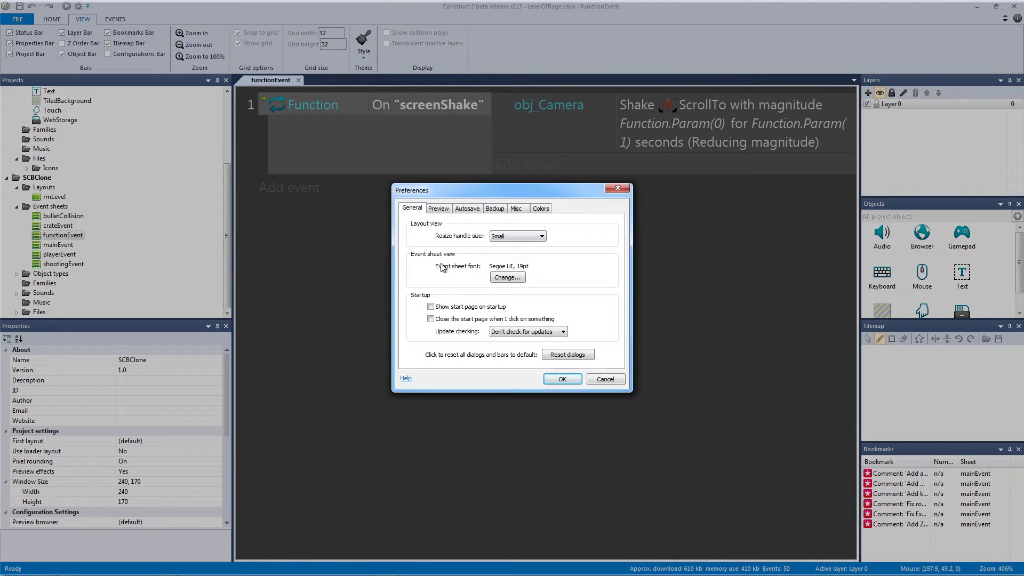
{"action": "left_click", "coordinate": [507, 278]}
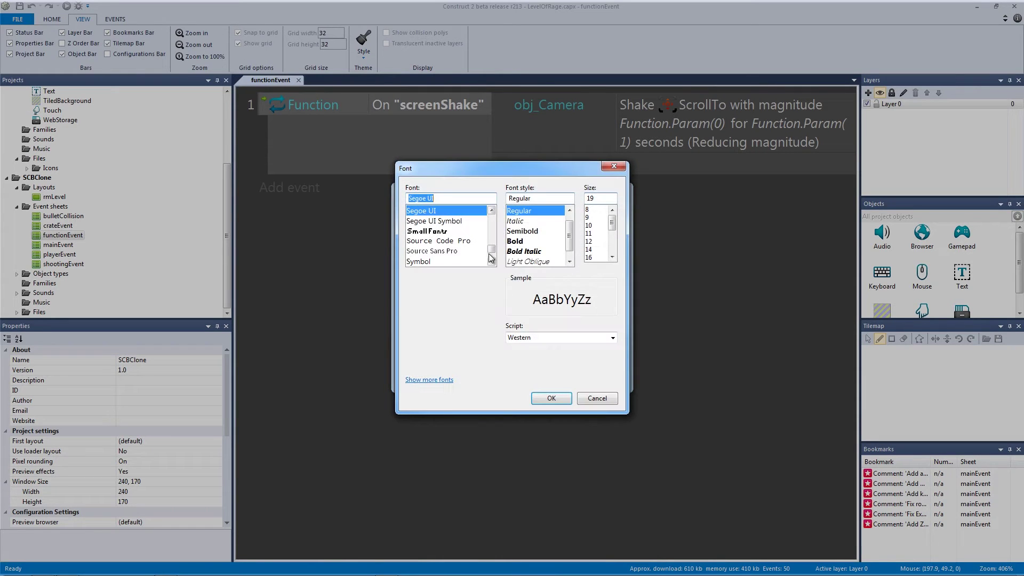
{"action": "left_click", "coordinate": [450, 253]}
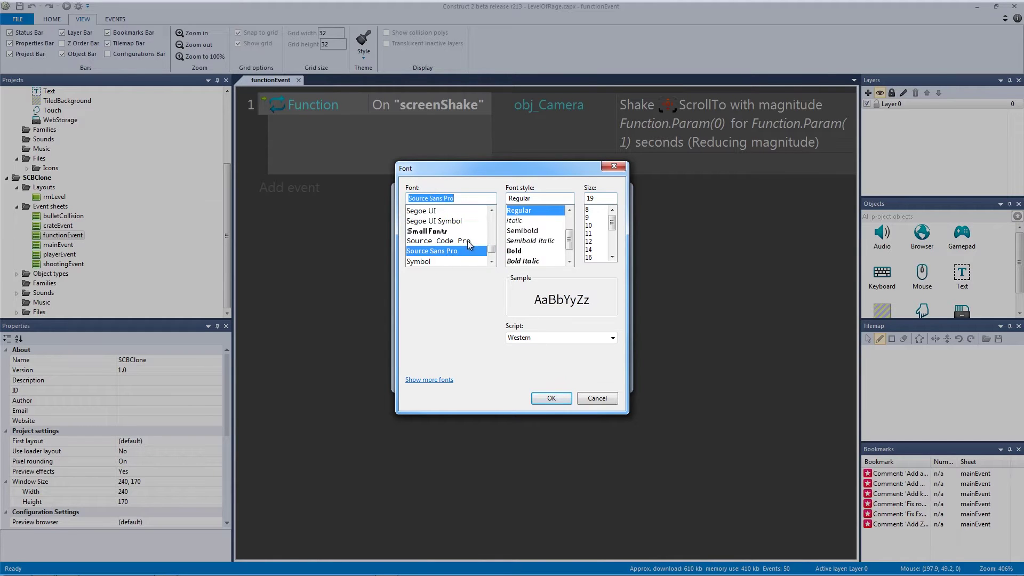
{"action": "left_click", "coordinate": [554, 400]}
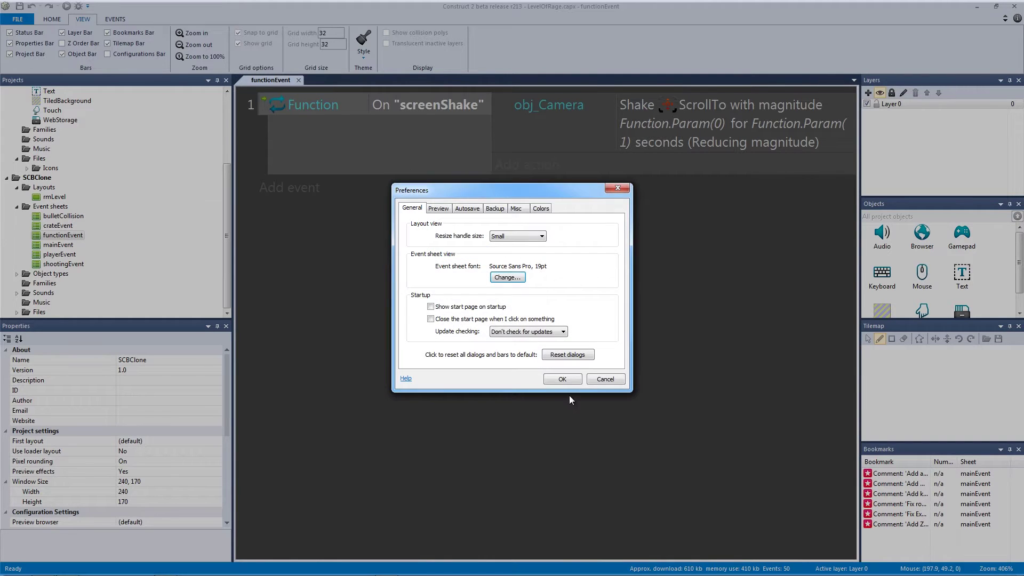
{"action": "left_click", "coordinate": [562, 379]}
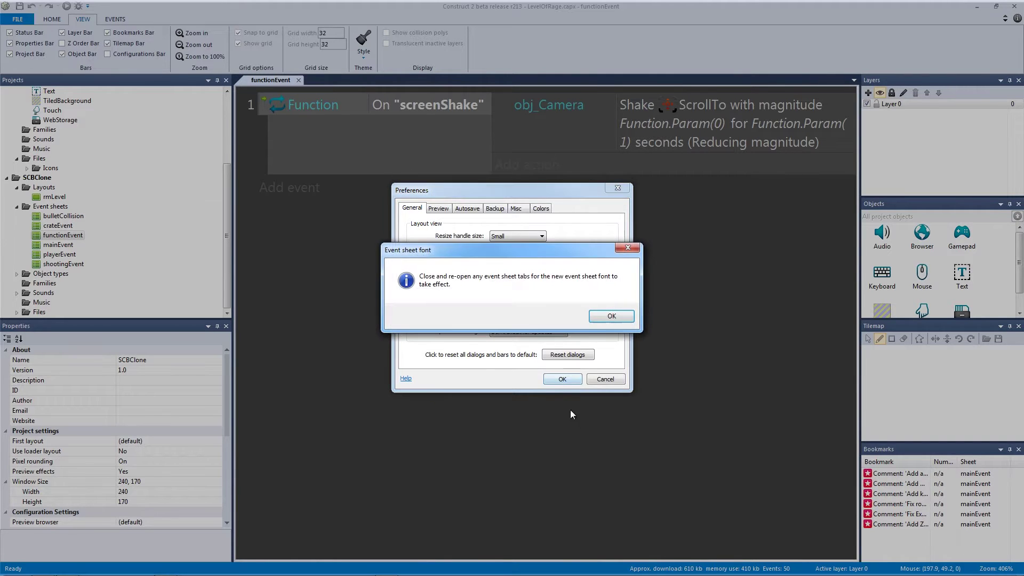
{"action": "left_click", "coordinate": [609, 317]}
Close and reopen the functionEvent sheet, and enlarge its text to 22 pt.
{"action": "left_click", "coordinate": [298, 81]}
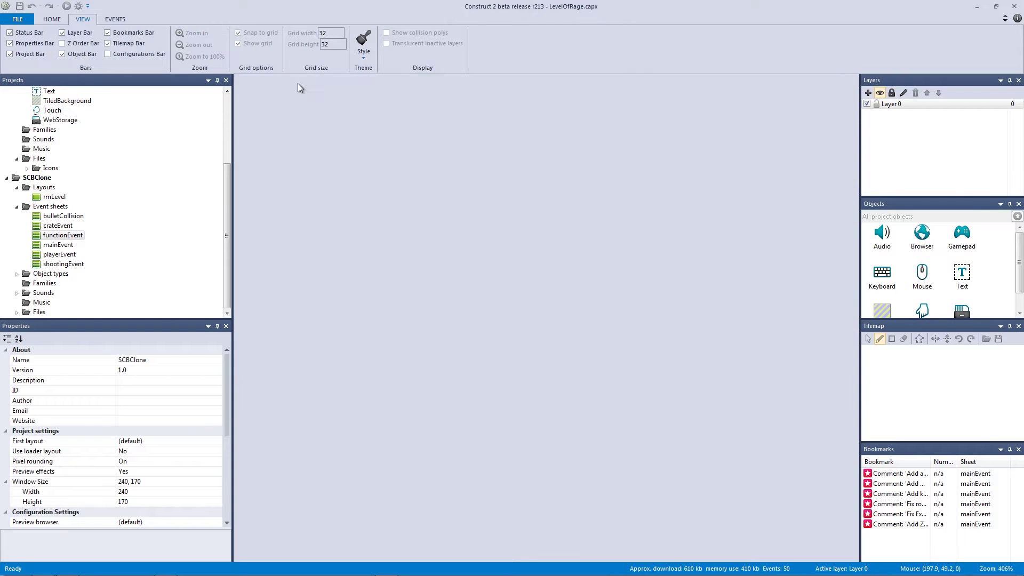
{"action": "double_click", "coordinate": [63, 235]}
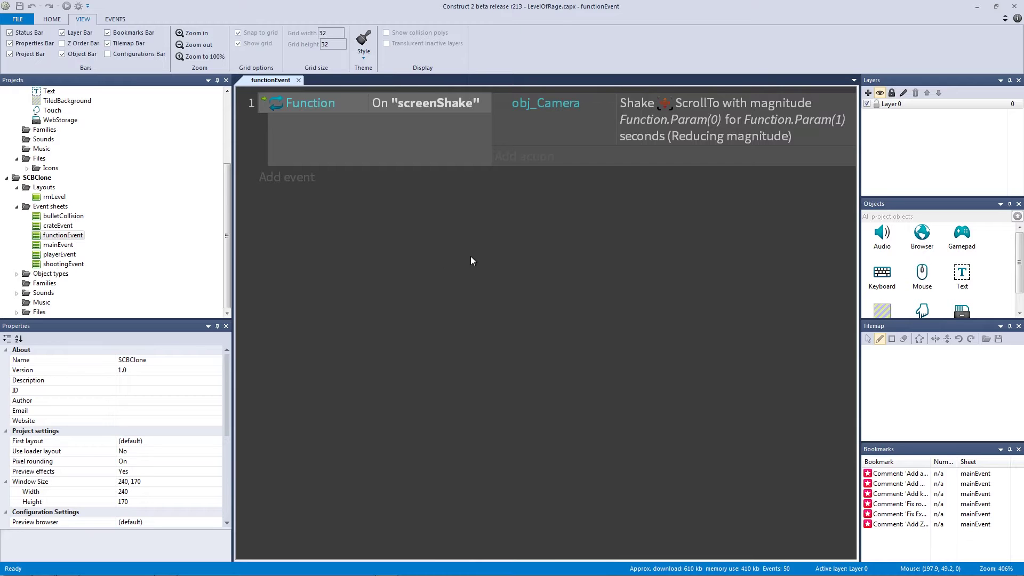
{"action": "scroll", "coordinate": [471, 256], "scroll_direction": "up", "scroll_amount": 2, "text": "ctrl"}
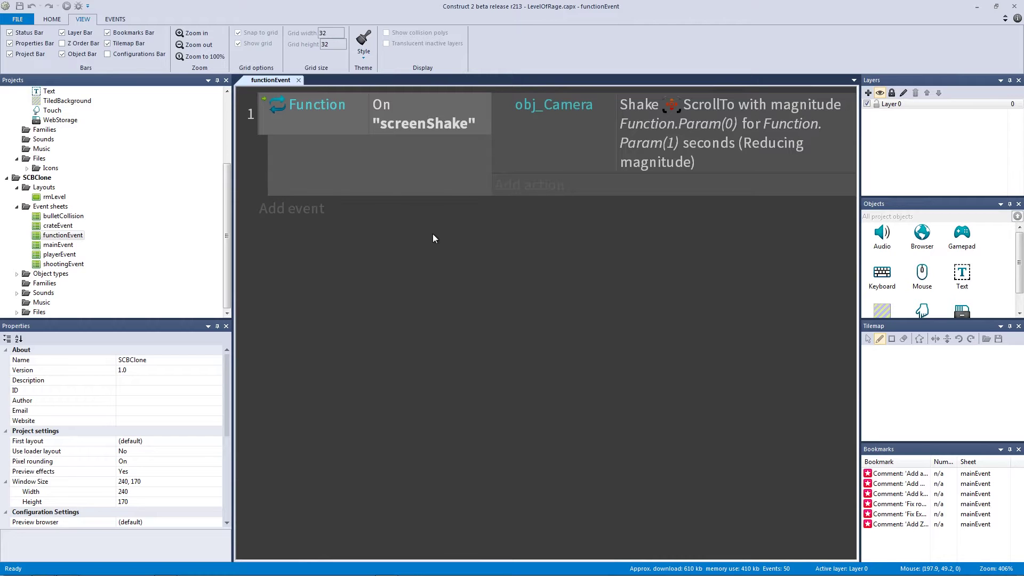
Set the event sheet font to Consolas in the preferences and reopen the functionEvent sheet to apply it.
{"action": "left_click", "coordinate": [16, 20]}
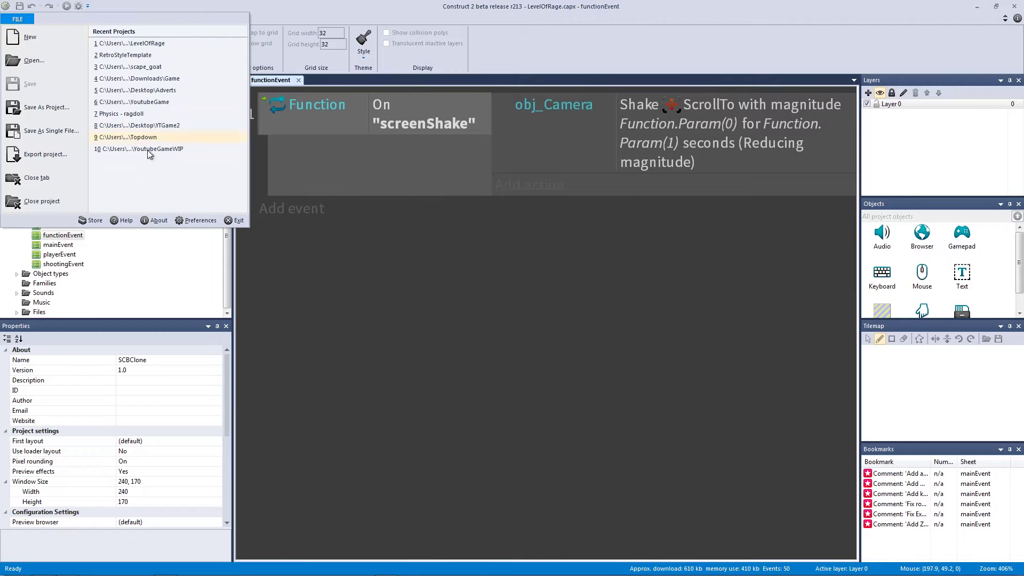
{"action": "left_click", "coordinate": [201, 220]}
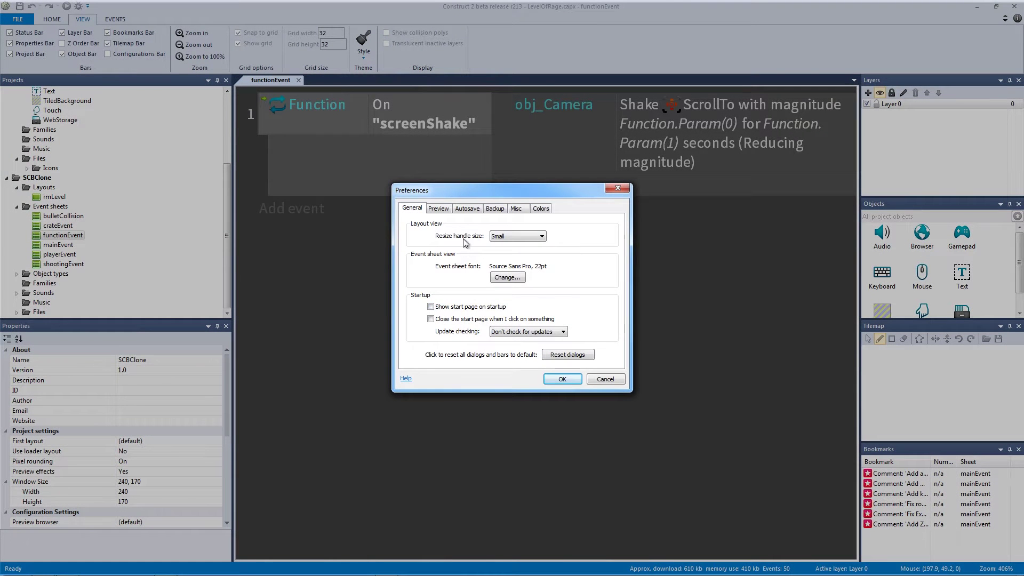
{"action": "left_click", "coordinate": [508, 279]}
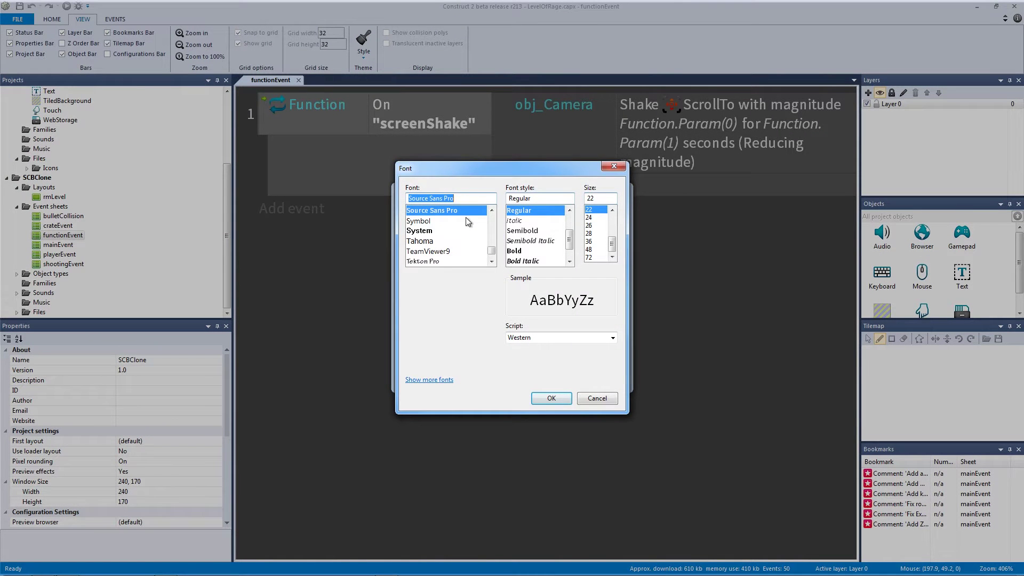
{"action": "type", "text": "conso"}
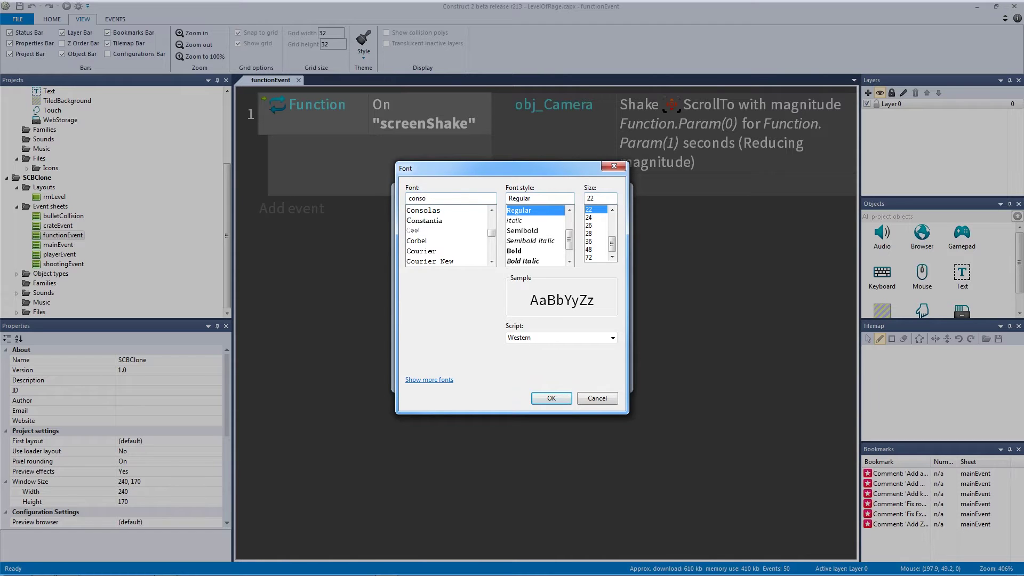
{"action": "left_click", "coordinate": [423, 211]}
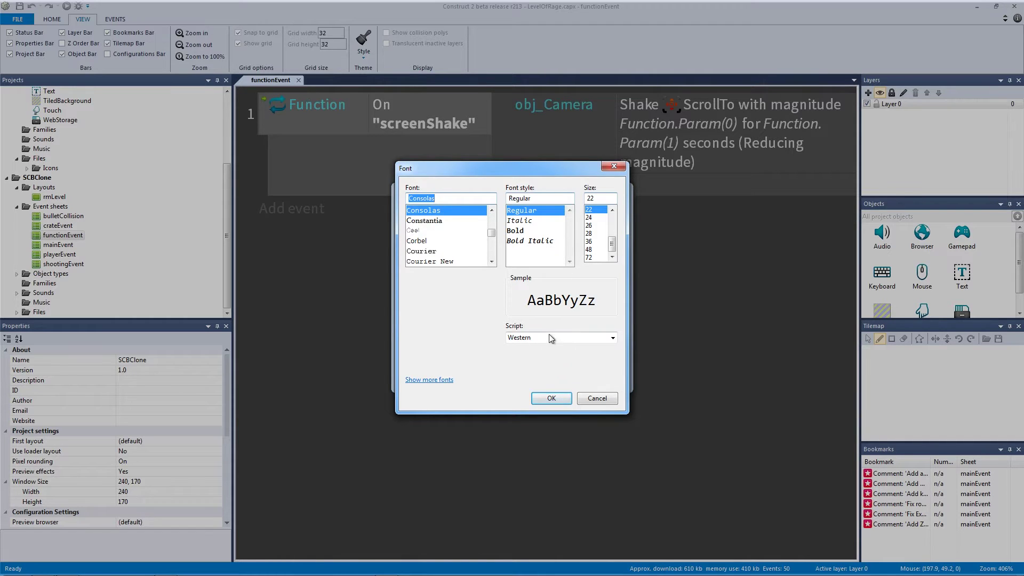
{"action": "left_click", "coordinate": [551, 398]}
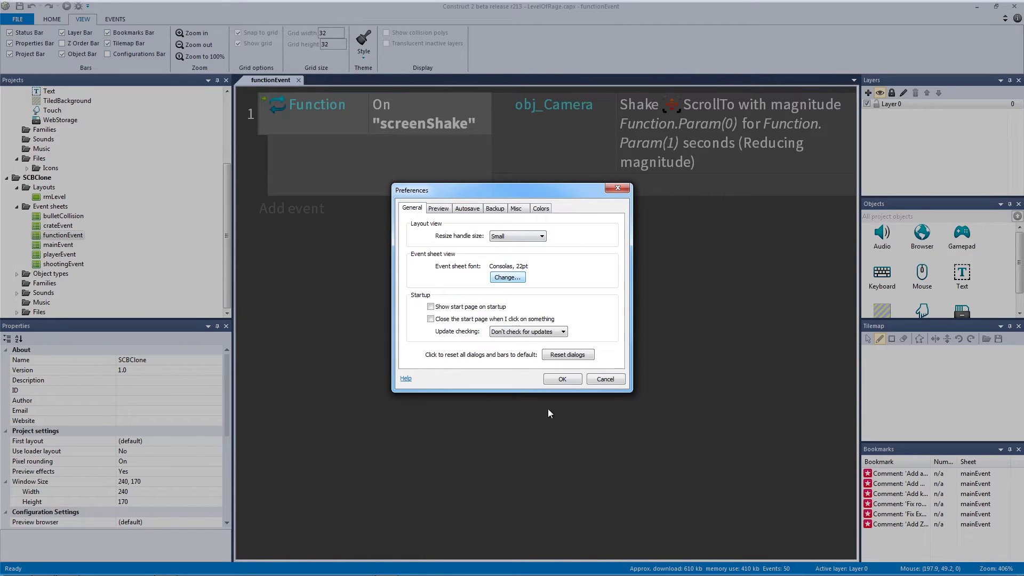
{"action": "left_click", "coordinate": [566, 383]}
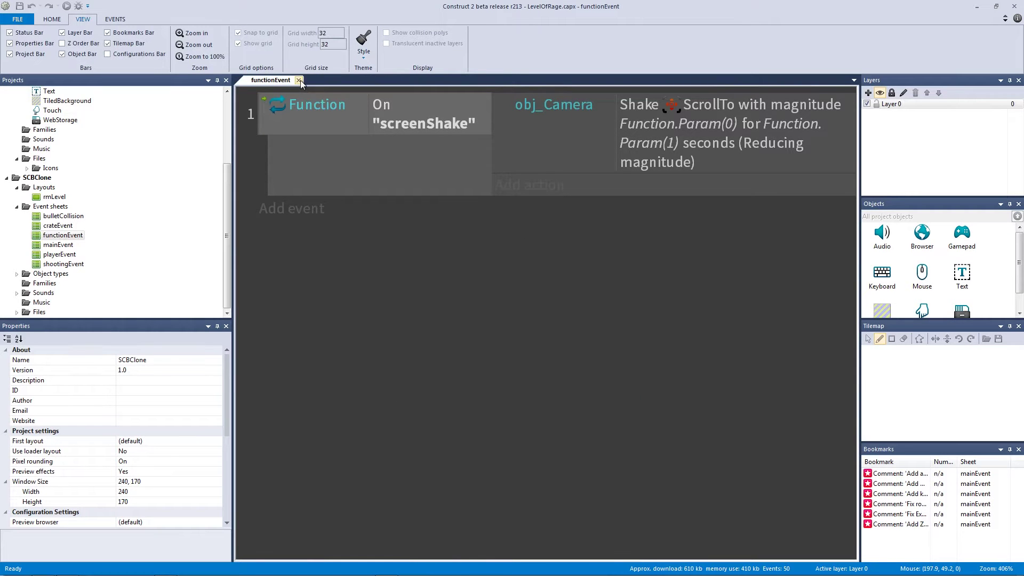
{"action": "left_click", "coordinate": [299, 80]}
{"action": "double_click", "coordinate": [74, 235]}
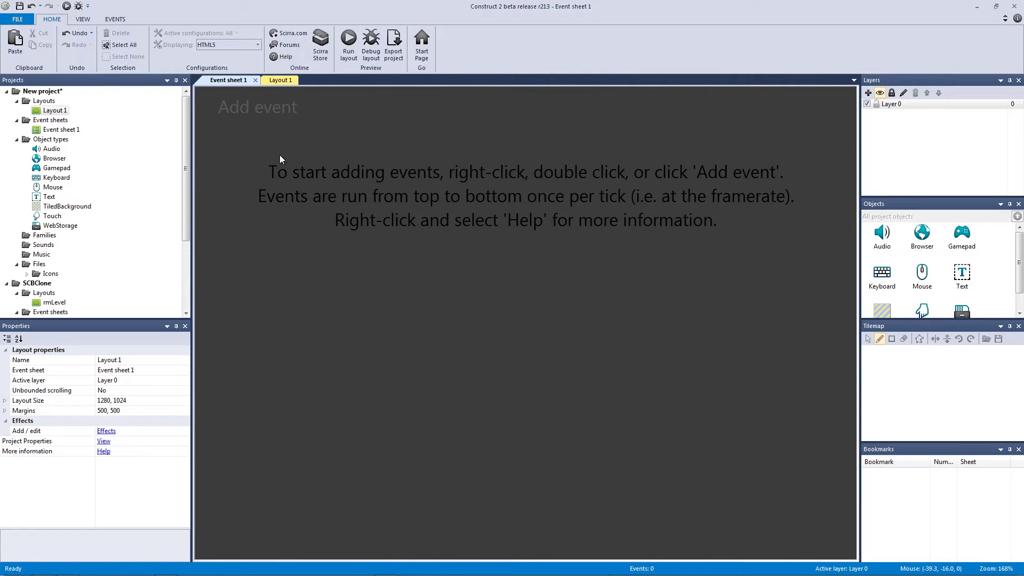
Customize the Quick Access Toolbar by adding the Save As Single File and Export project commands.
{"action": "left_click", "coordinate": [87, 6]}
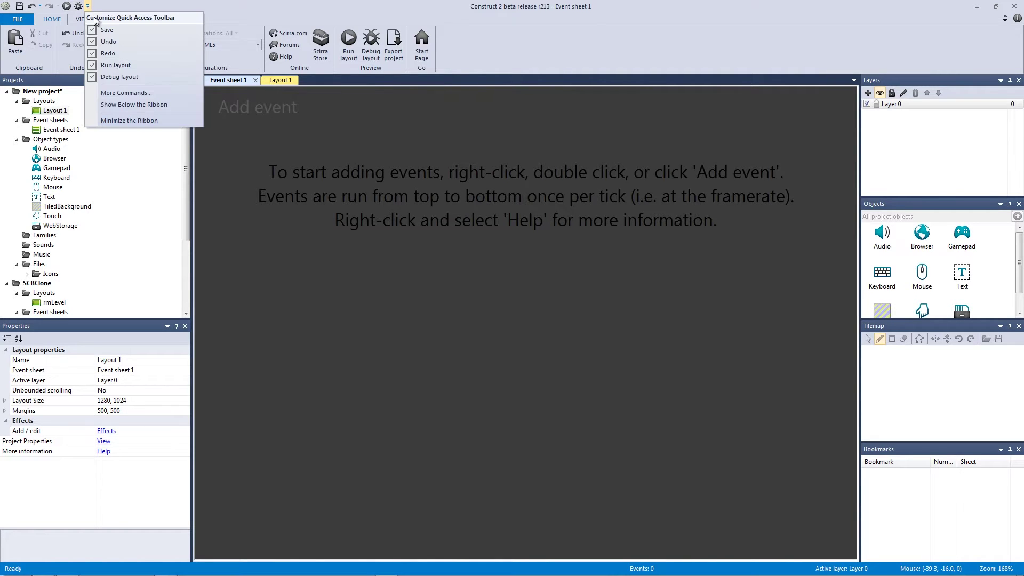
{"action": "left_click", "coordinate": [141, 93]}
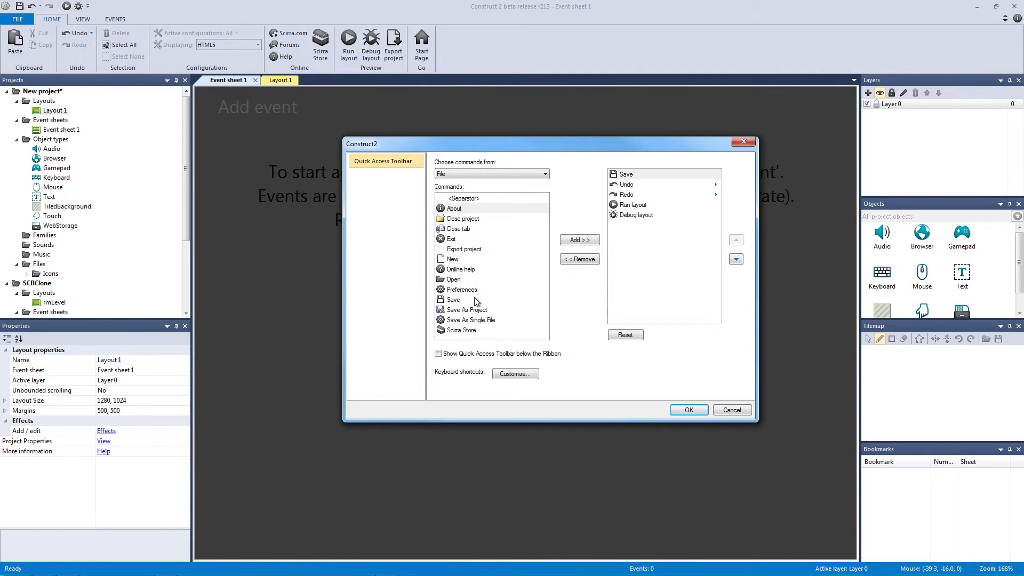
{"action": "left_click", "coordinate": [470, 320]}
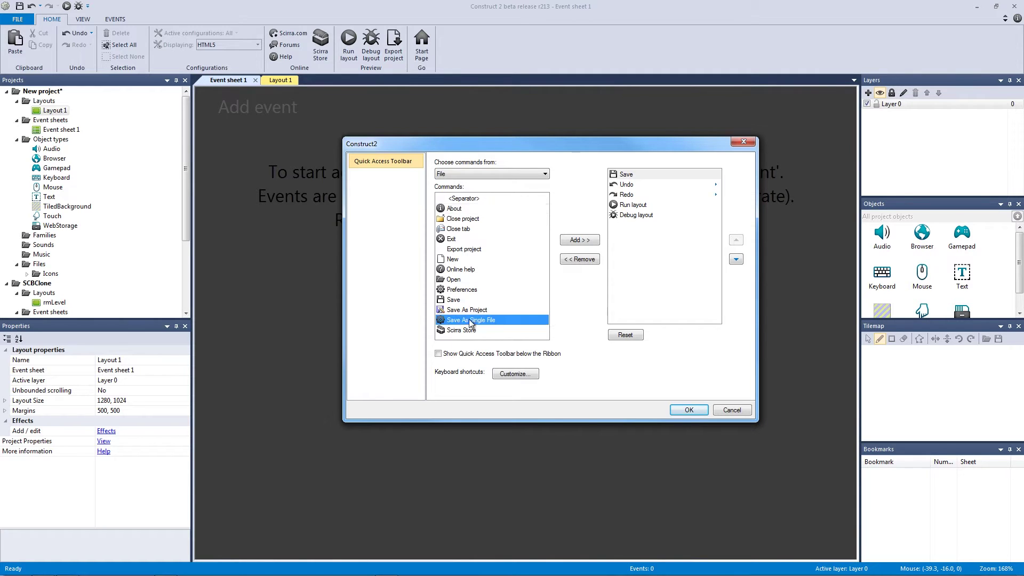
{"action": "left_click", "coordinate": [576, 240]}
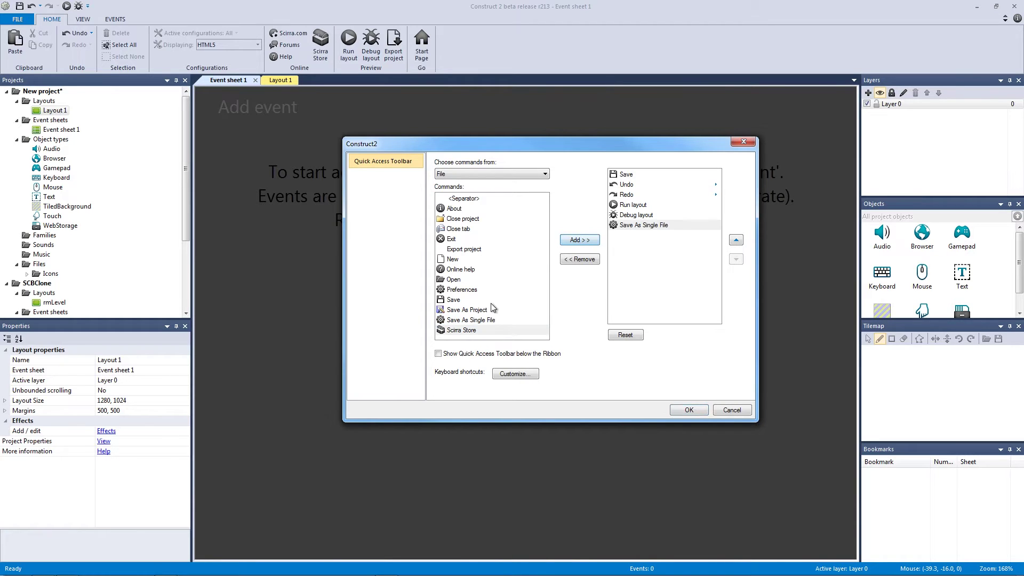
{"action": "left_click", "coordinate": [472, 251]}
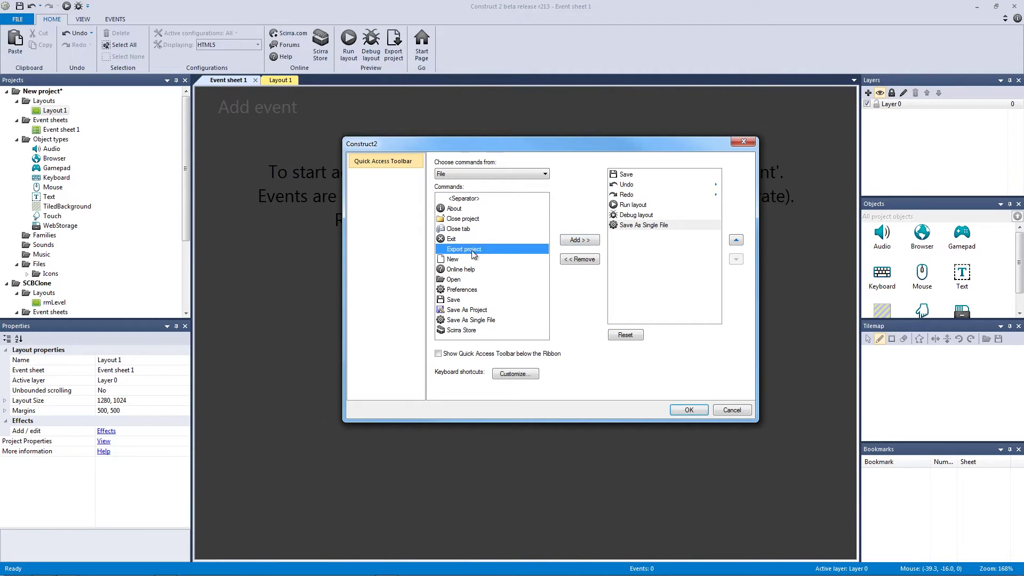
{"action": "left_click", "coordinate": [578, 240]}
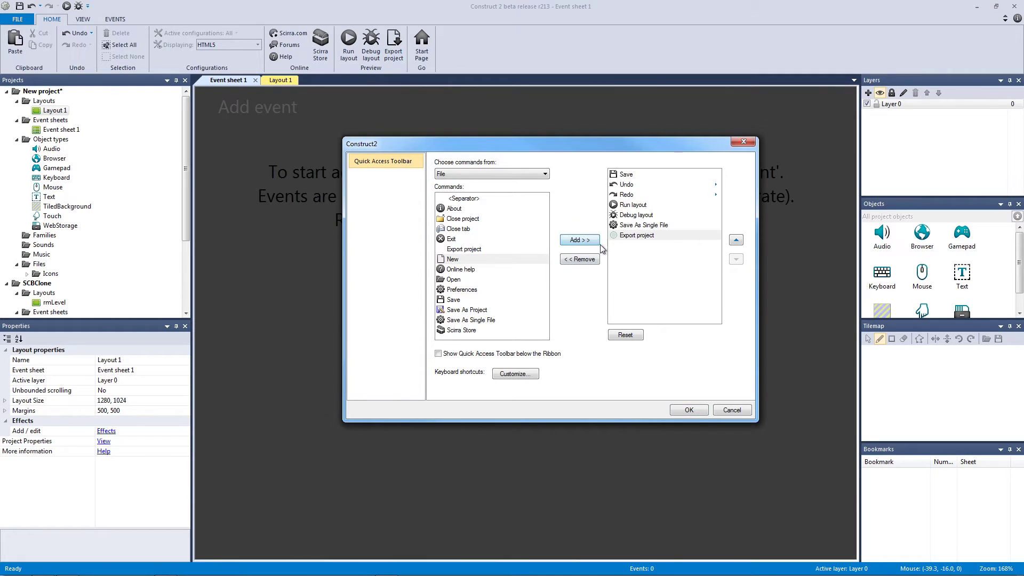
Add a separator followed by the Preferences command to the end of the Quick Access Toolbar list.
{"action": "left_click", "coordinate": [635, 225]}
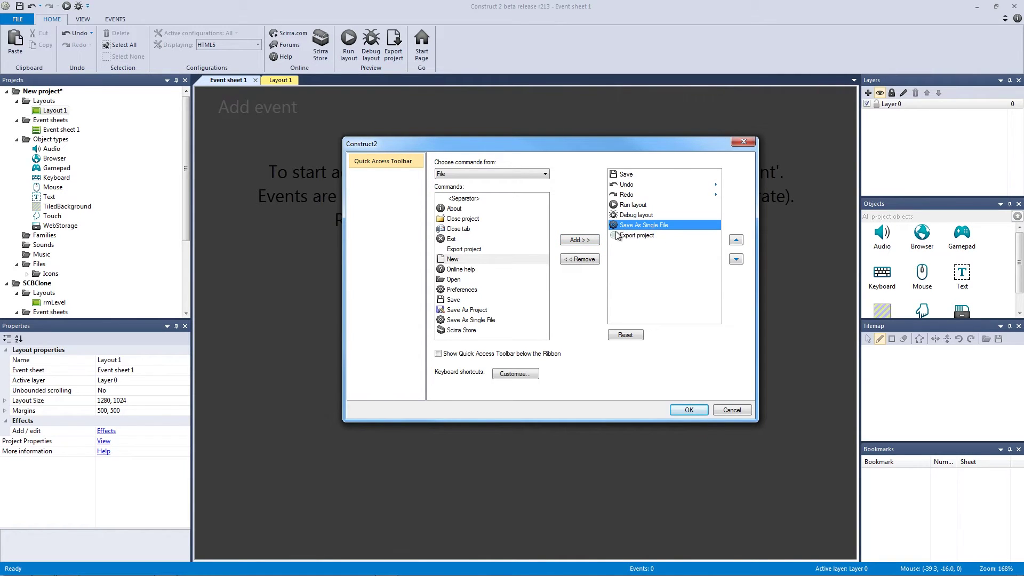
{"action": "left_click", "coordinate": [473, 291]}
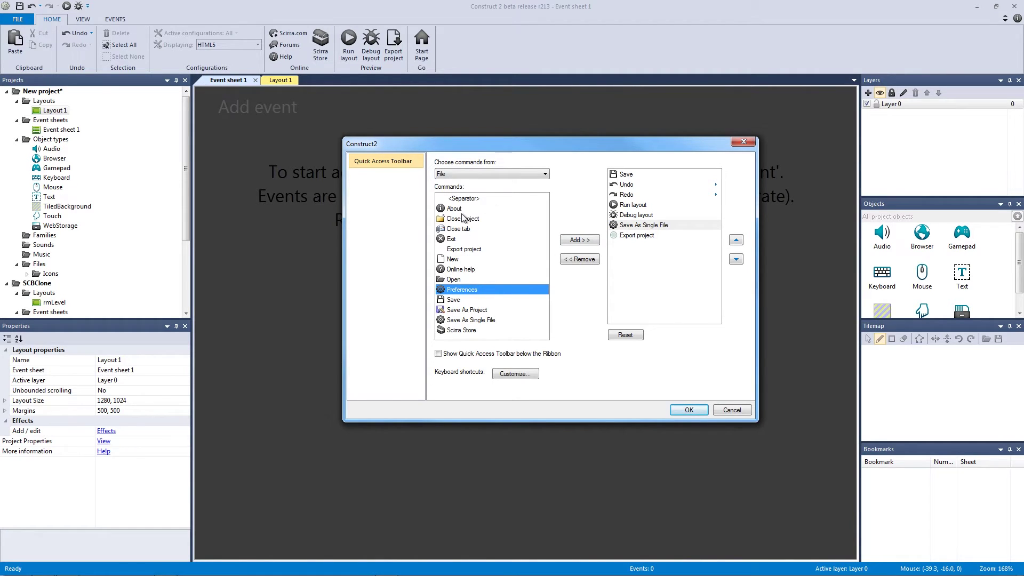
{"action": "left_click", "coordinate": [473, 200]}
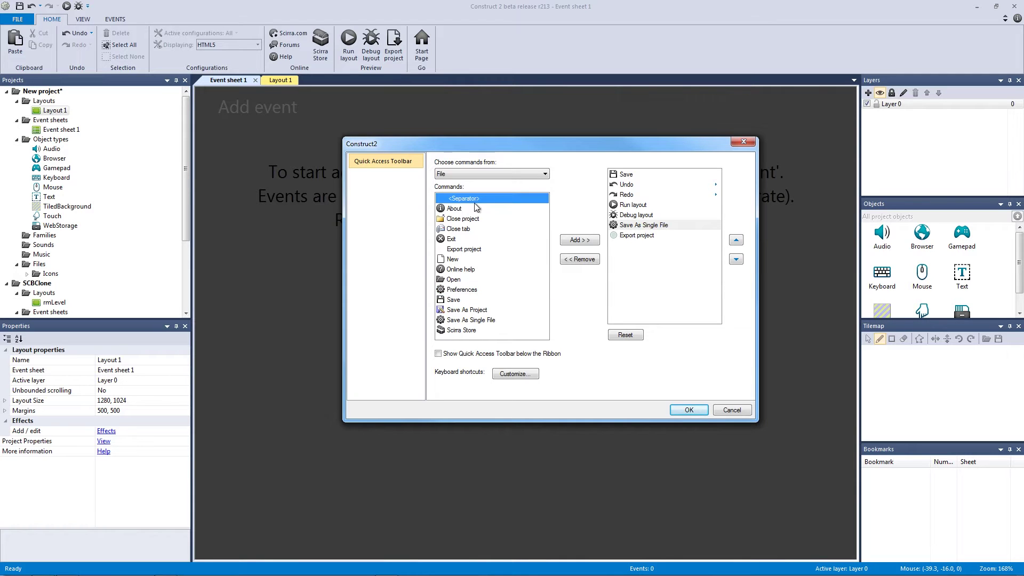
{"action": "left_click", "coordinate": [576, 240]}
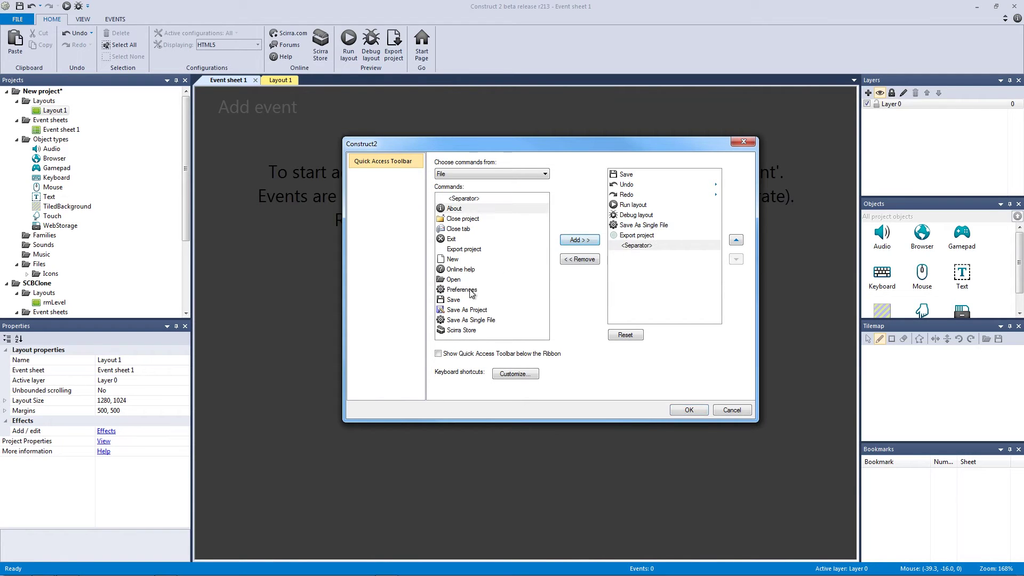
{"action": "left_click", "coordinate": [462, 289]}
{"action": "left_click", "coordinate": [579, 240]}
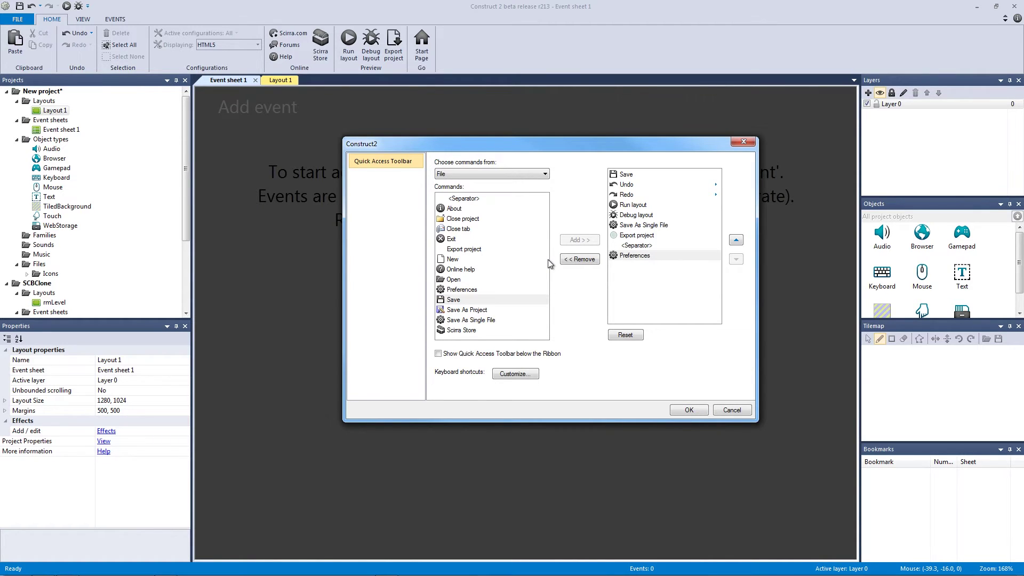
Add the Cell height and Cell width commands from the View category to the Quick Access Toolbar.
{"action": "left_click", "coordinate": [464, 176]}
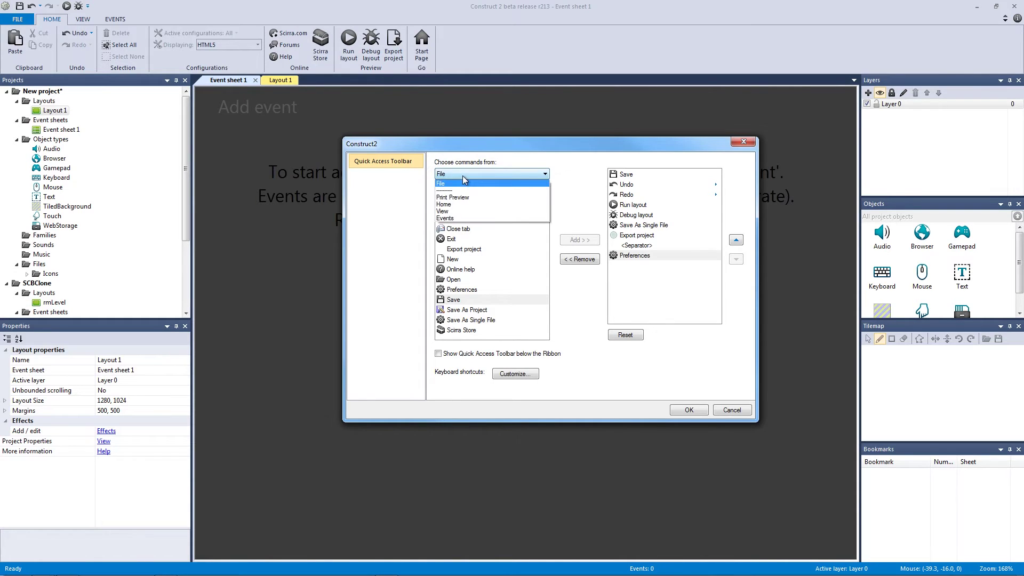
{"action": "left_click", "coordinate": [469, 212]}
{"action": "left_click", "coordinate": [464, 241]}
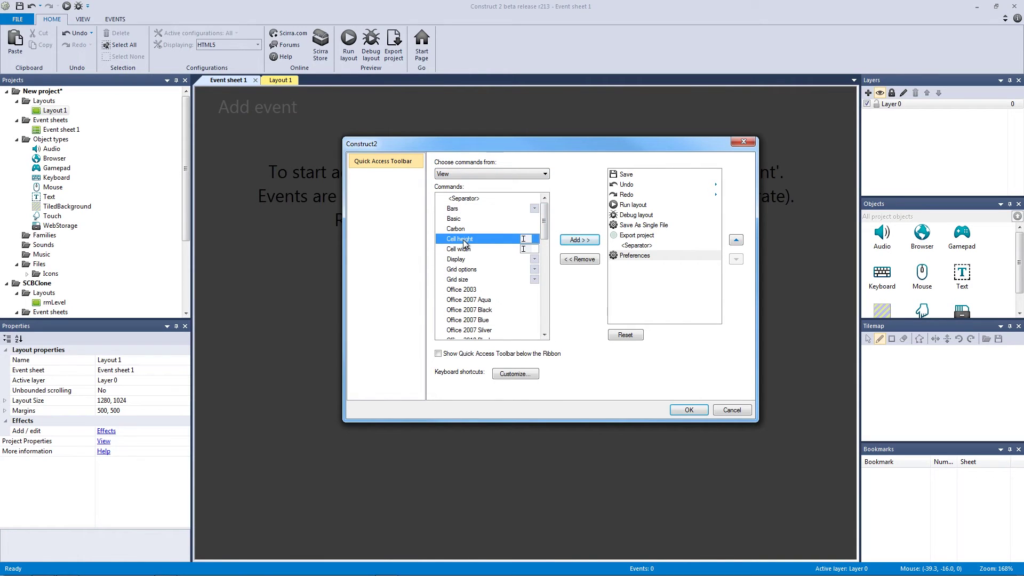
{"action": "left_click", "coordinate": [574, 241]}
{"action": "left_click", "coordinate": [537, 249]}
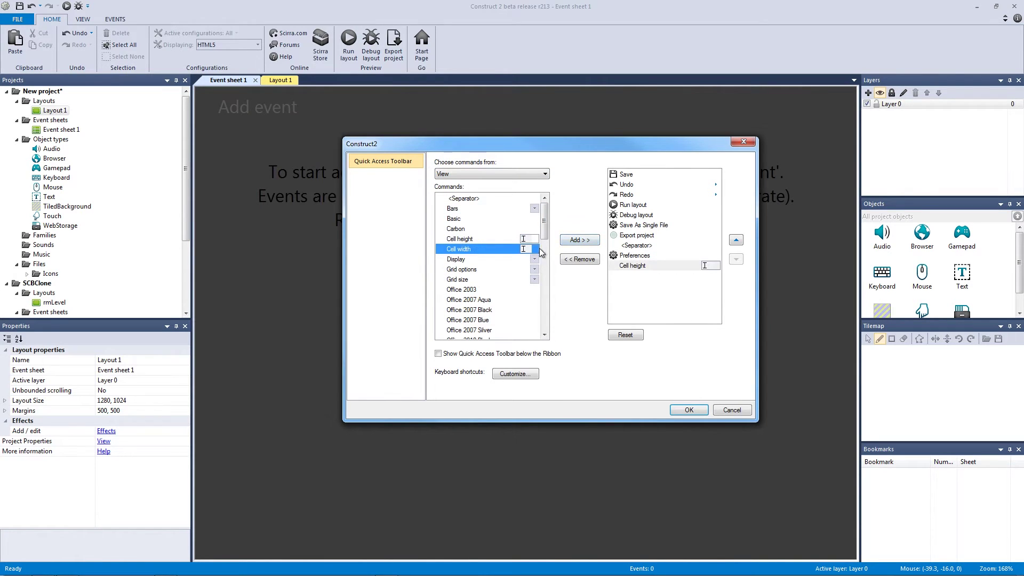
{"action": "left_click", "coordinate": [571, 242]}
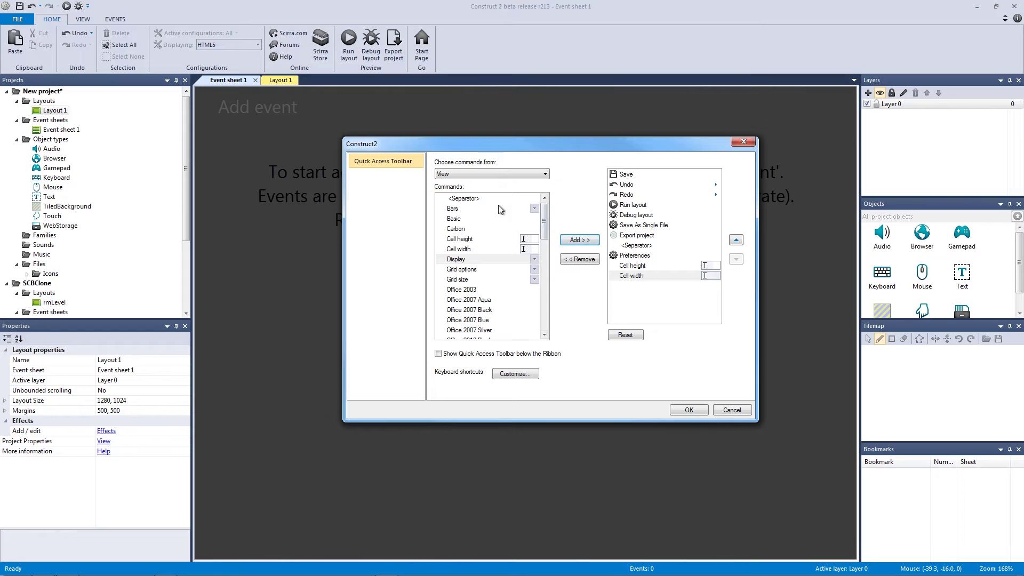
Add a separator followed by the Grid options and Grid size commands to the Quick Access Toolbar.
{"action": "left_click", "coordinate": [482, 199]}
{"action": "left_click", "coordinate": [578, 241]}
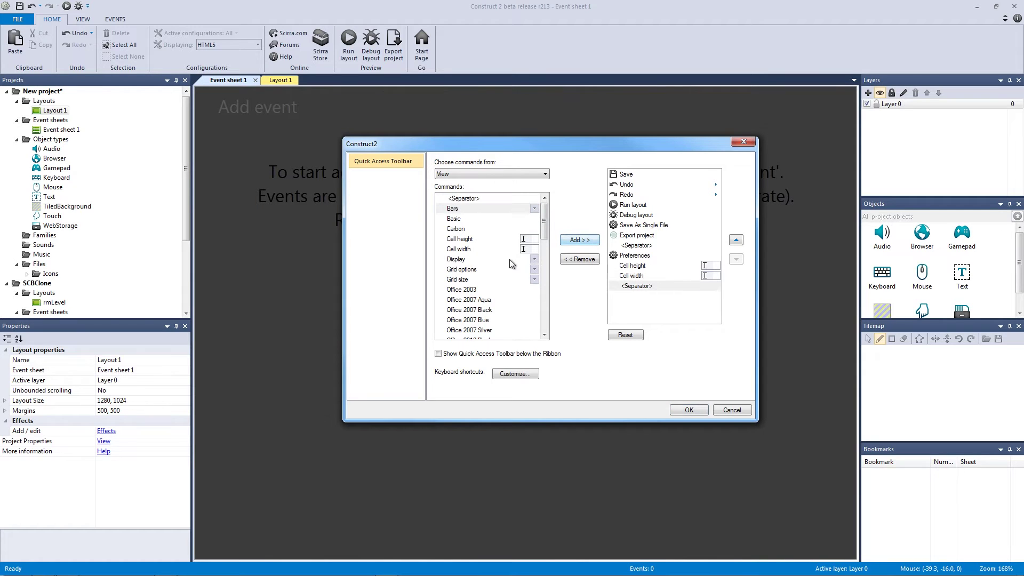
{"action": "left_click", "coordinate": [481, 270]}
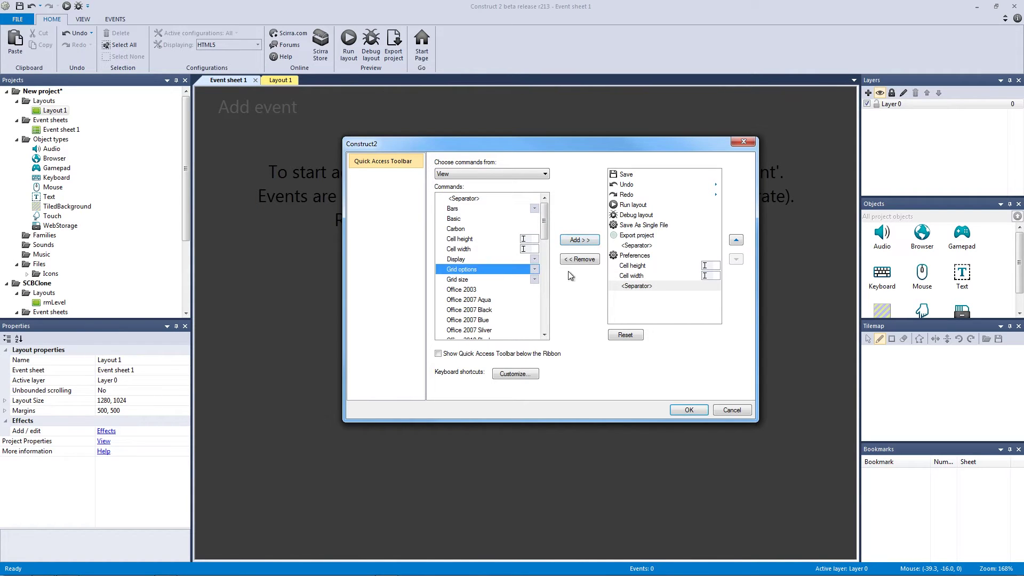
{"action": "left_click", "coordinate": [580, 240]}
{"action": "left_click", "coordinate": [477, 279]}
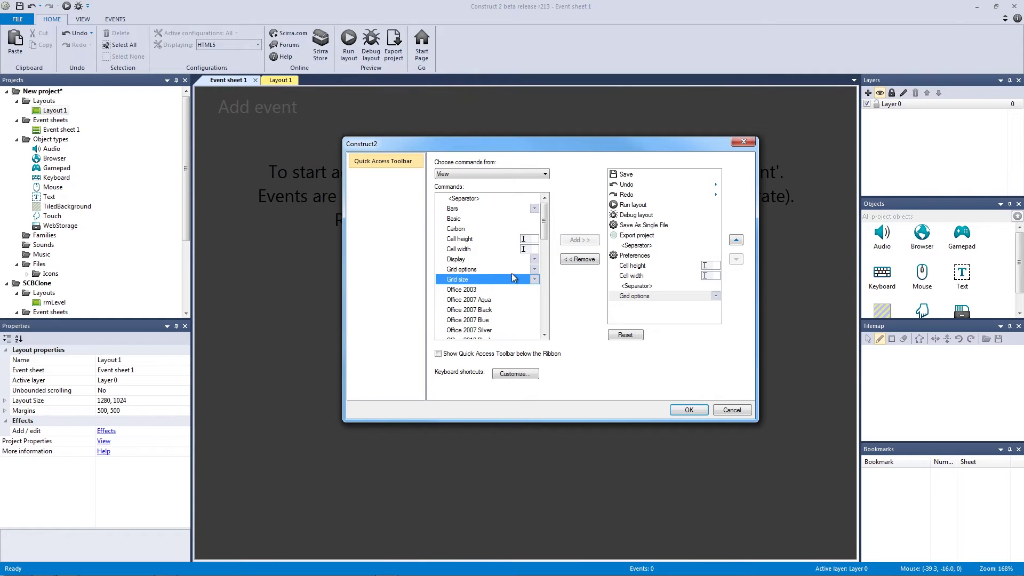
{"action": "left_click", "coordinate": [576, 240]}
Add another separator followed by the Zoom in, Zoom out and Zoom to 100% commands to the Quick Access Toolbar.
{"action": "mouse_move", "coordinate": [543, 224]}
{"action": "left_mouse_down"}
{"action": "mouse_move", "coordinate": [539, 329]}
{"action": "mouse_move", "coordinate": [544, 213]}
{"action": "left_mouse_up"}
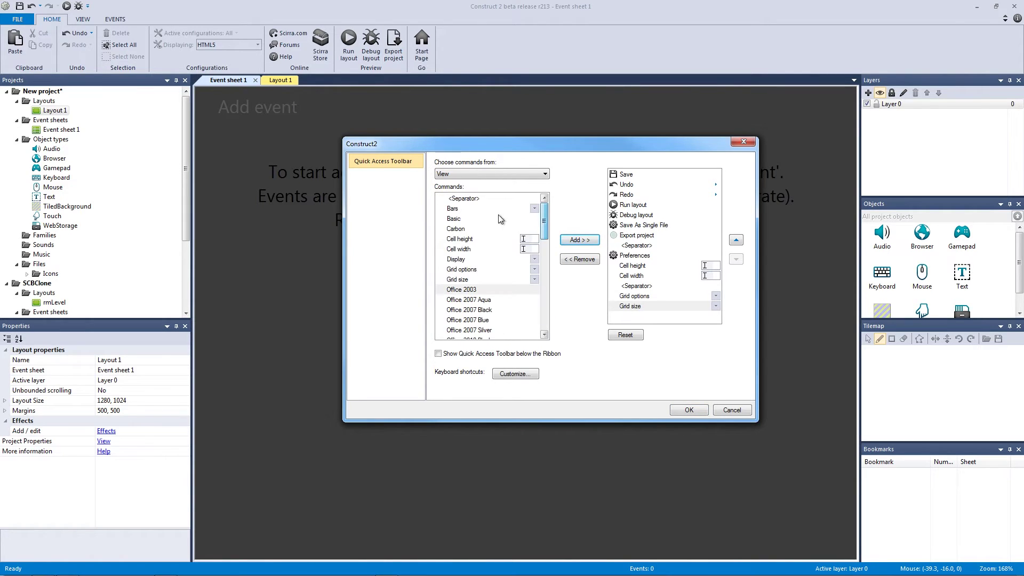
{"action": "left_click", "coordinate": [477, 198]}
{"action": "left_click", "coordinate": [580, 240]}
{"action": "scroll", "coordinate": [512, 277], "scroll_direction": "down", "scroll_amount": 10}
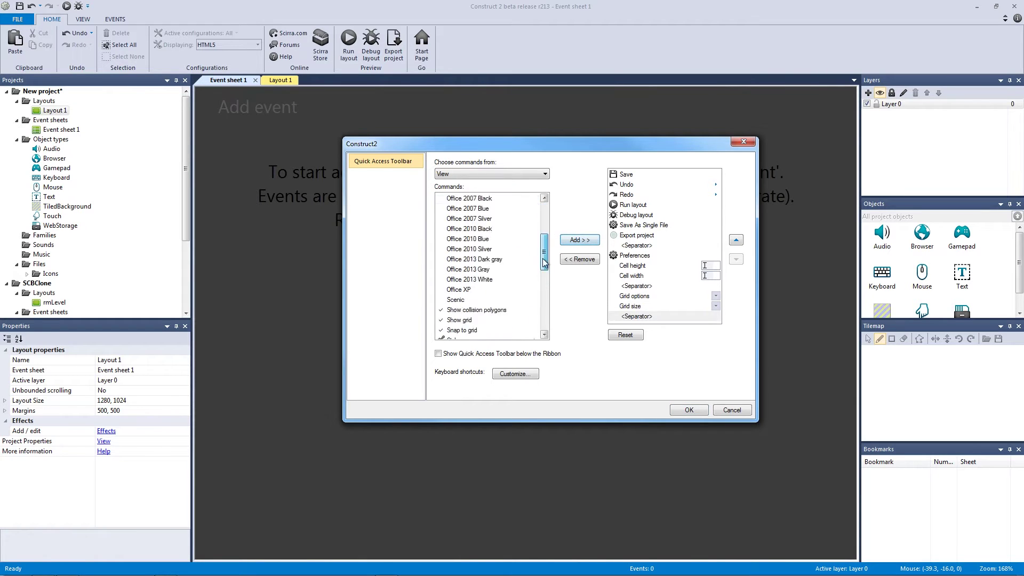
{"action": "left_click", "coordinate": [472, 310]}
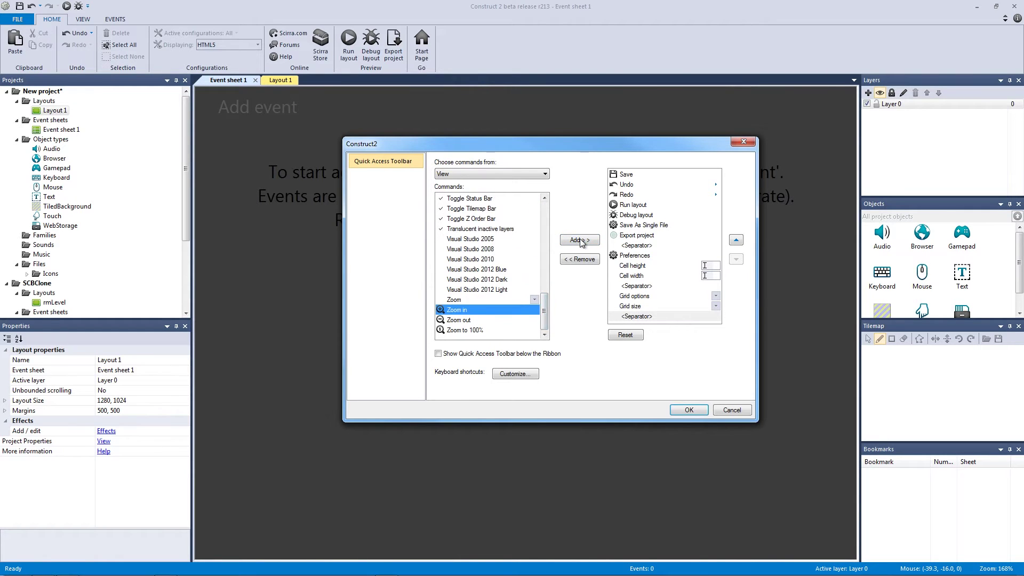
{"action": "left_click", "coordinate": [581, 240]}
{"action": "left_click", "coordinate": [477, 321]}
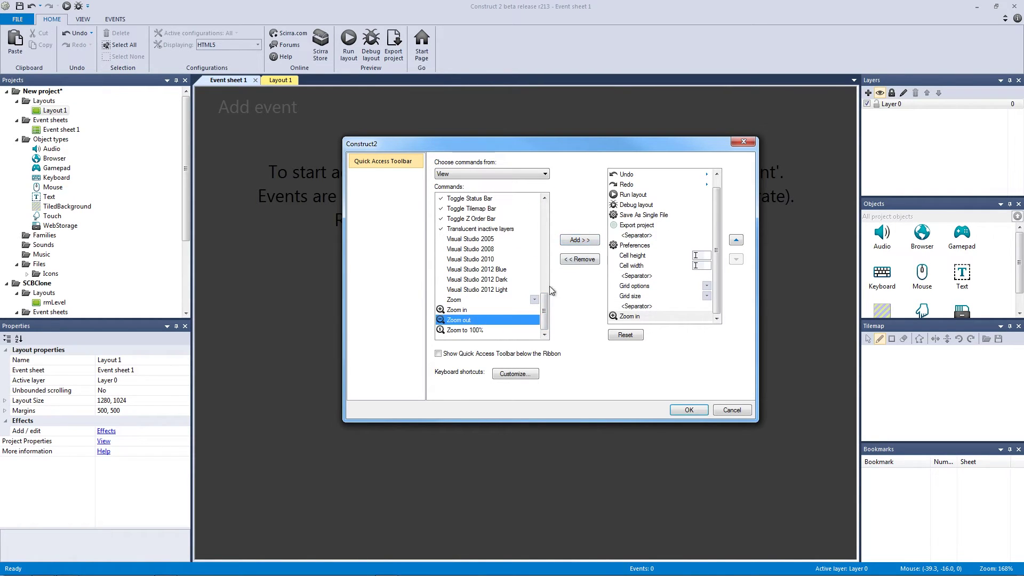
{"action": "left_click", "coordinate": [580, 239]}
{"action": "left_click", "coordinate": [468, 330]}
{"action": "left_click", "coordinate": [579, 242]}
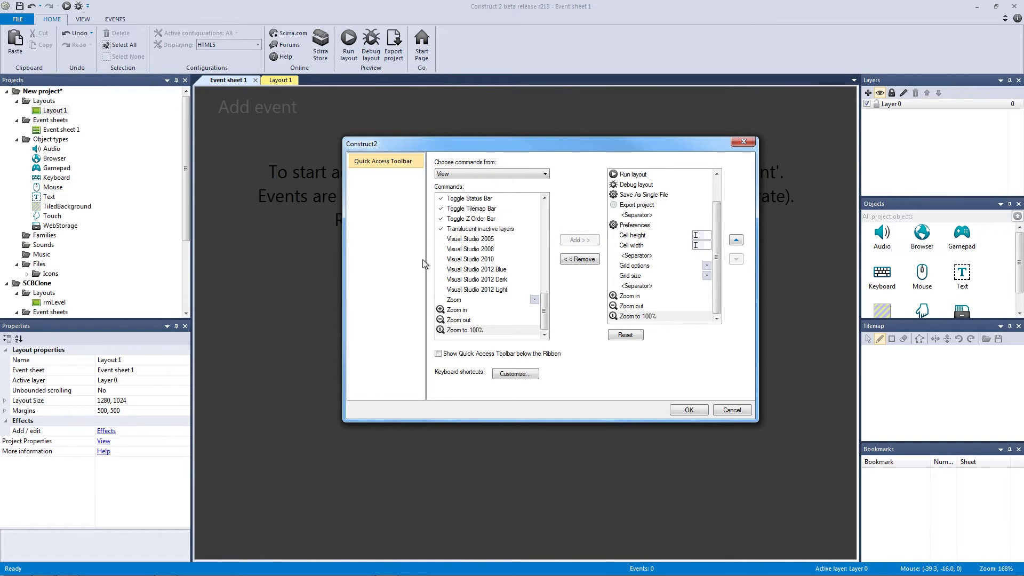
Apply the Quick Access Toolbar customization and display the toolbar below the ribbon.
{"action": "left_click_drag", "start_coordinate": [539, 302], "coordinate": [554, 221]}
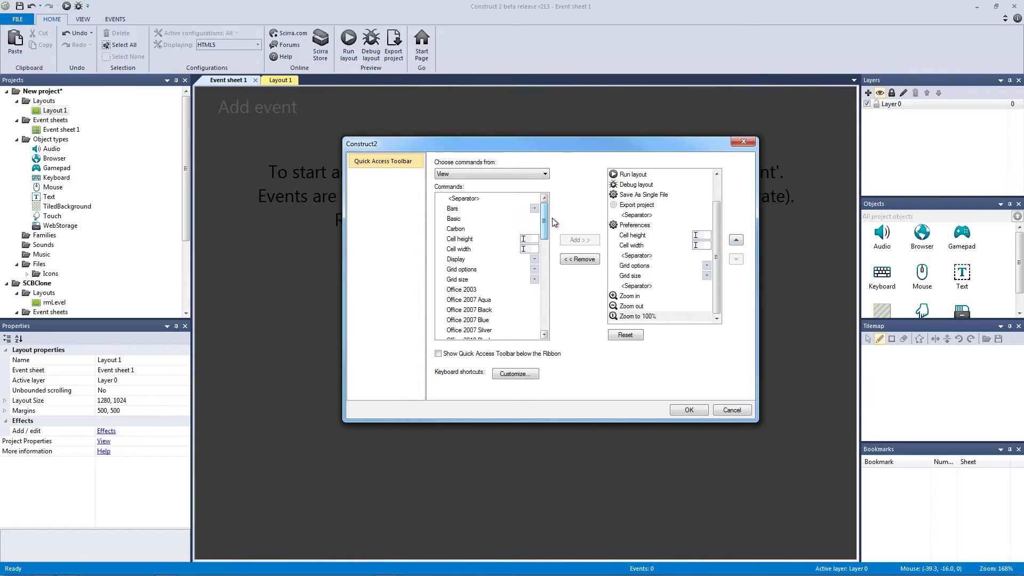
{"action": "left_click", "coordinate": [688, 410]}
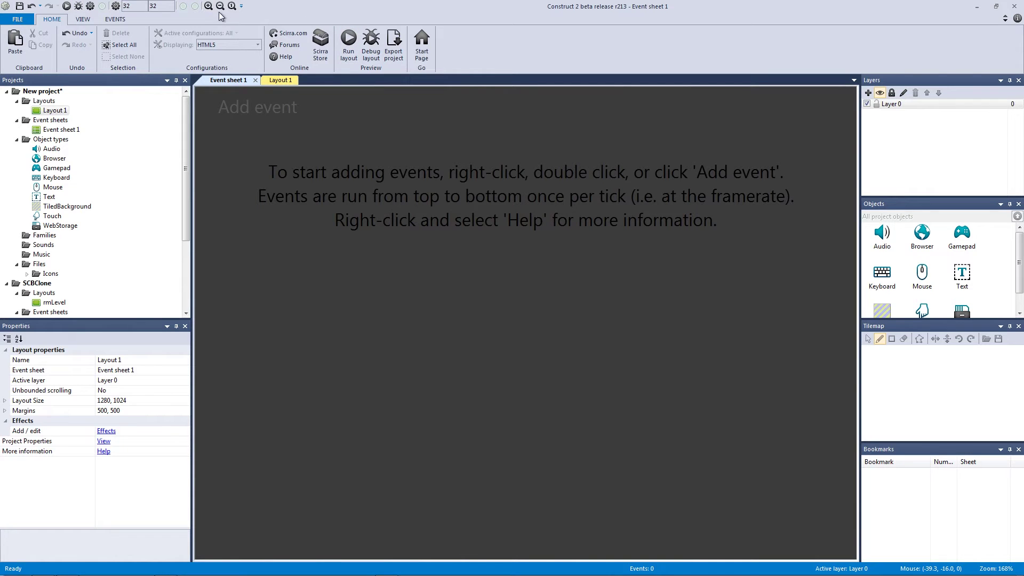
{"action": "left_click", "coordinate": [241, 6]}
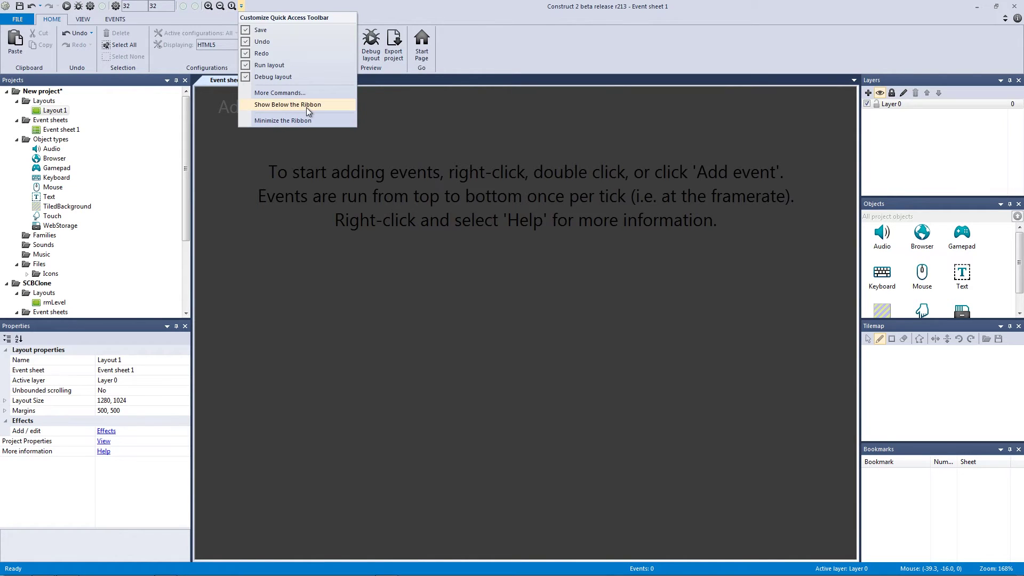
{"action": "left_click", "coordinate": [306, 105]}
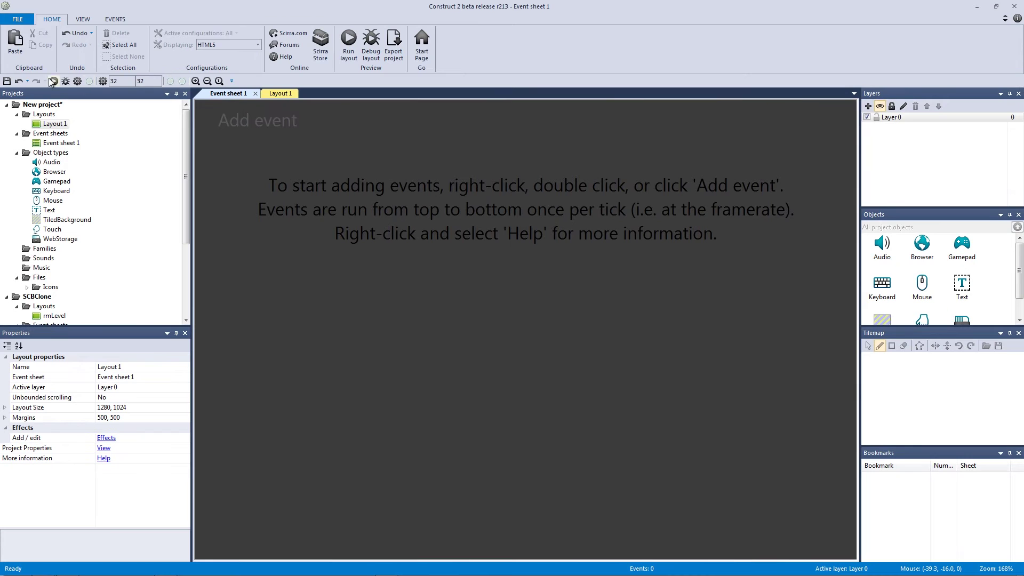
Test zooming Layout 1 in and out with the Quick Access Toolbar commands and with the View ribbon commands.
{"action": "left_click", "coordinate": [277, 95]}
{"action": "left_click", "coordinate": [195, 81]}
{"action": "left_click", "coordinate": [195, 81]}
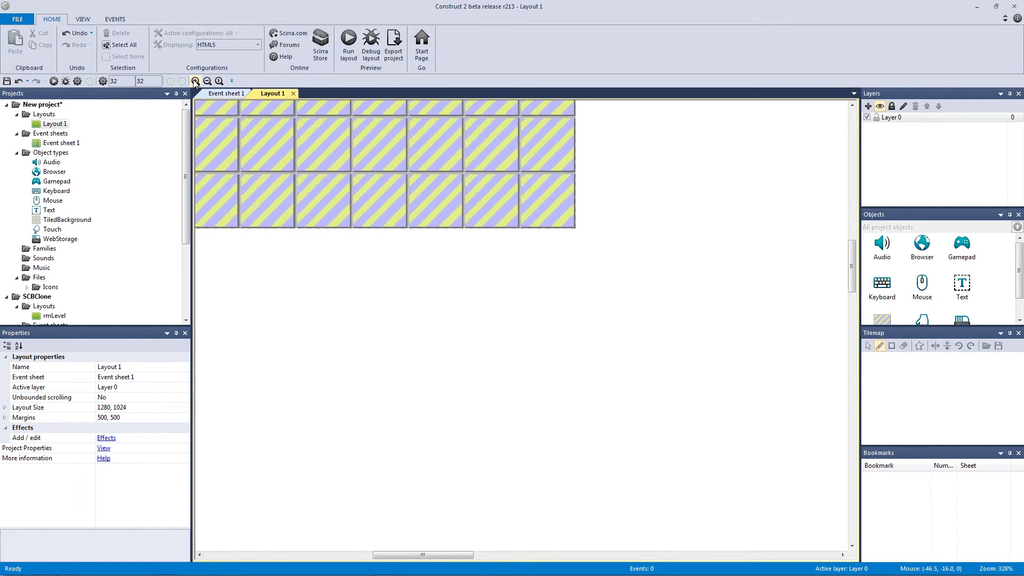
{"action": "left_click", "coordinate": [207, 81]}
{"action": "left_click", "coordinate": [207, 81]}
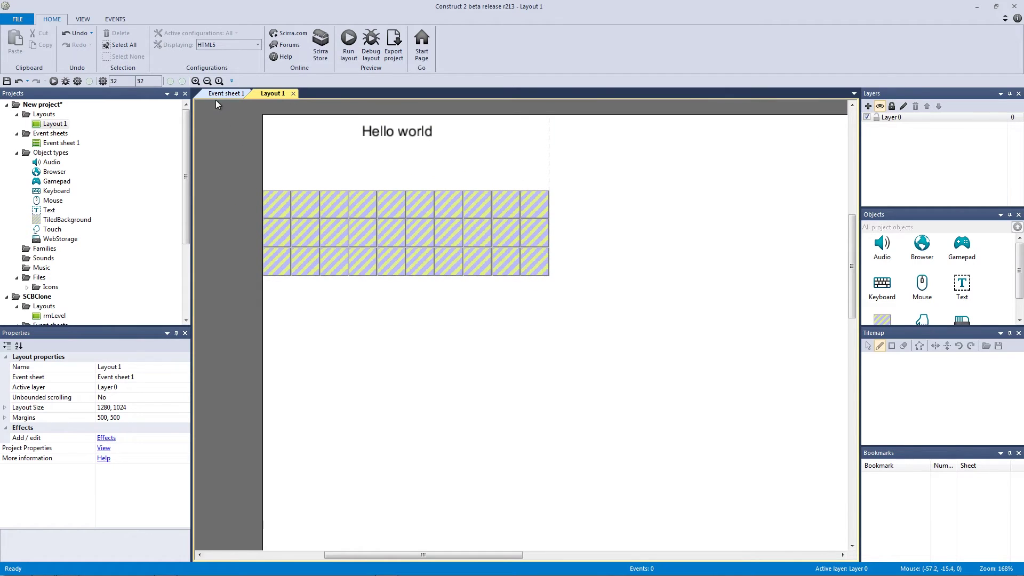
{"action": "left_click", "coordinate": [84, 20]}
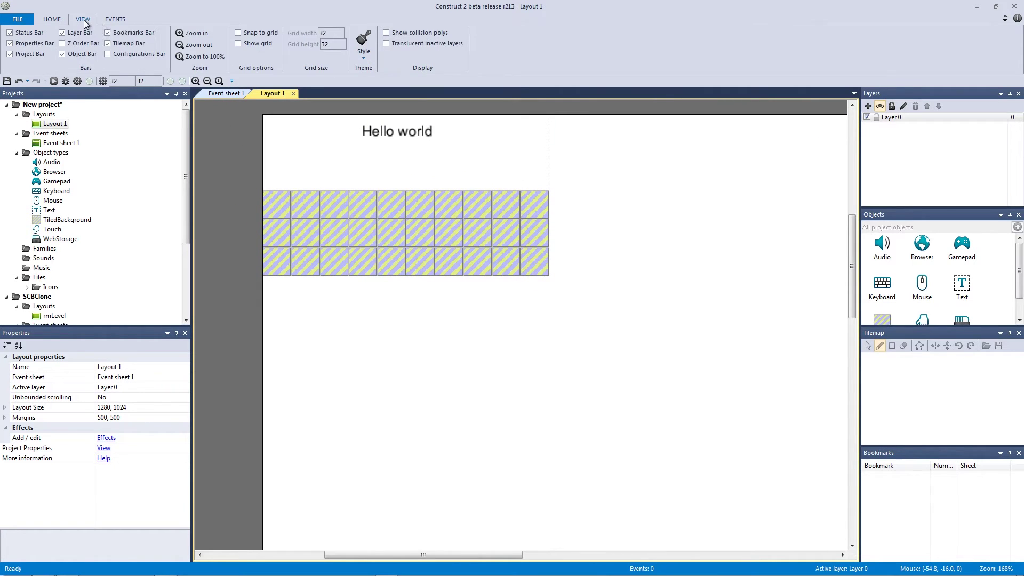
{"action": "left_click", "coordinate": [193, 33]}
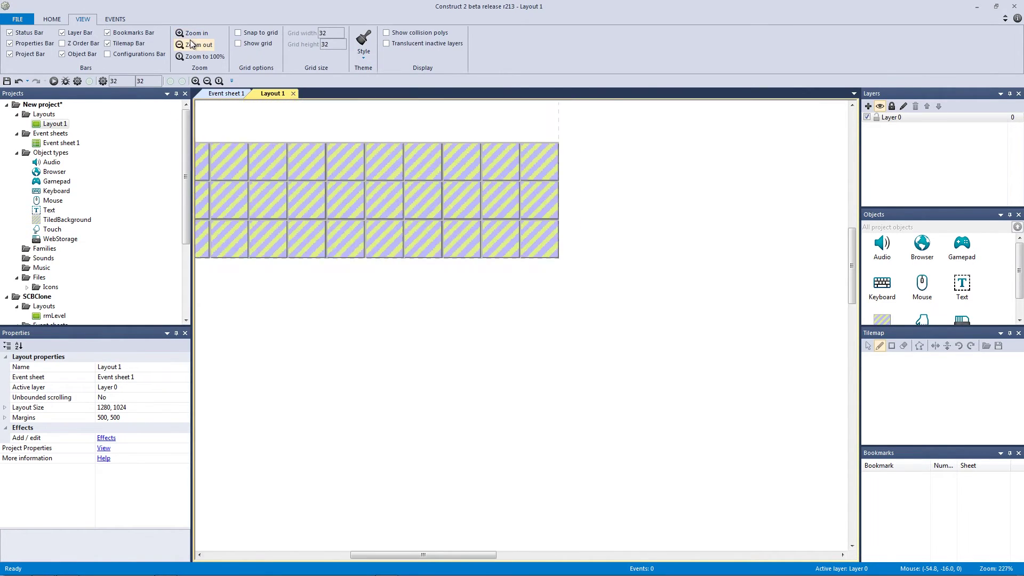
{"action": "left_click", "coordinate": [191, 44]}
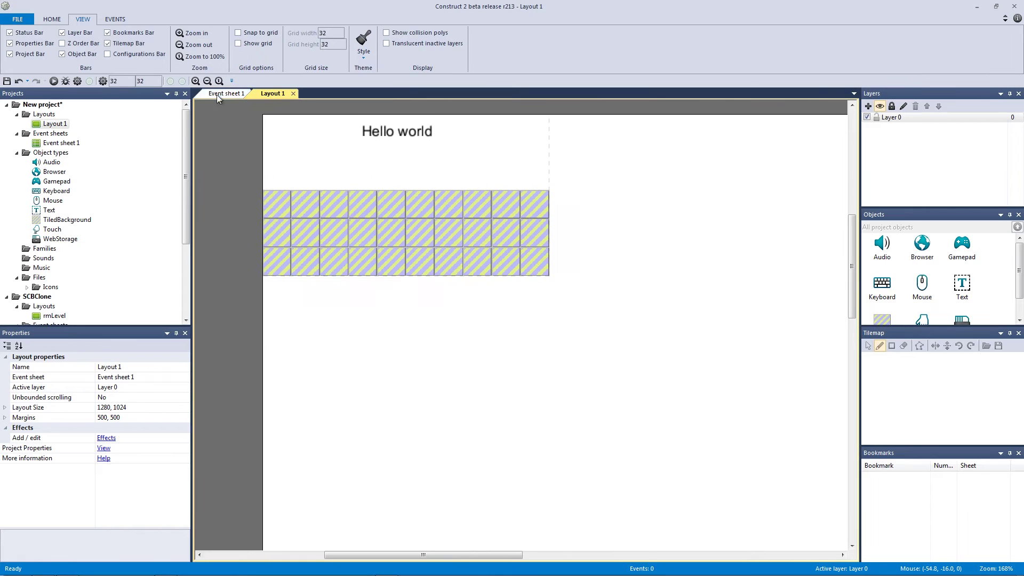
Open the Preferences from the Quick Access Toolbar, dismiss them without changes, and return to Event sheet 1.
{"action": "left_click", "coordinate": [53, 19]}
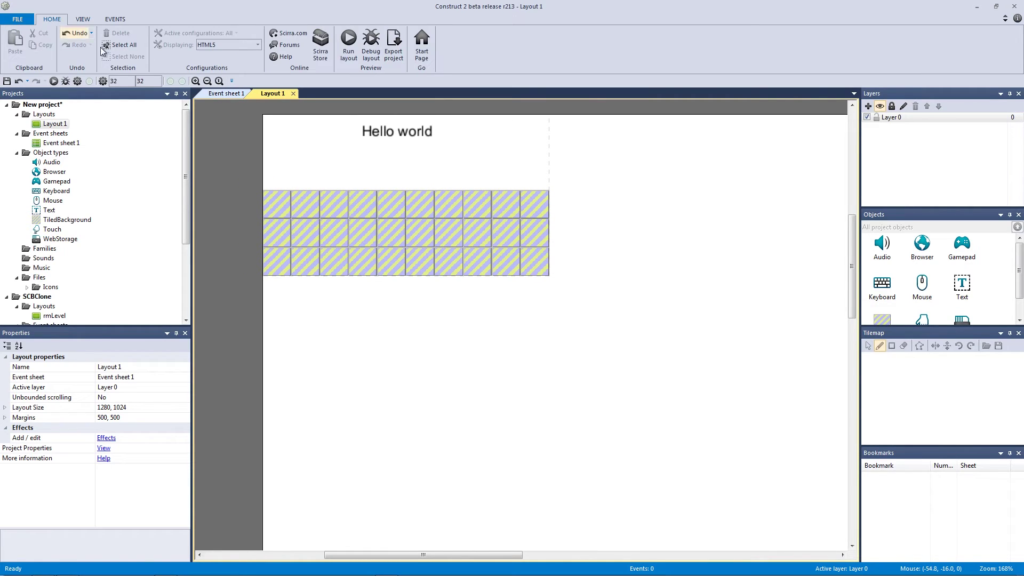
{"action": "left_click", "coordinate": [103, 81]}
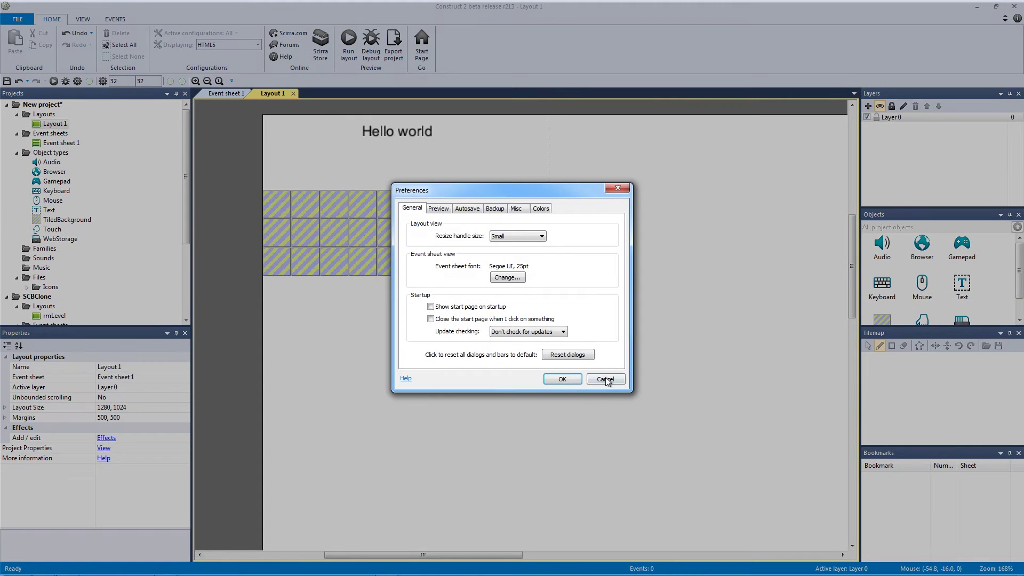
{"action": "left_click", "coordinate": [605, 378]}
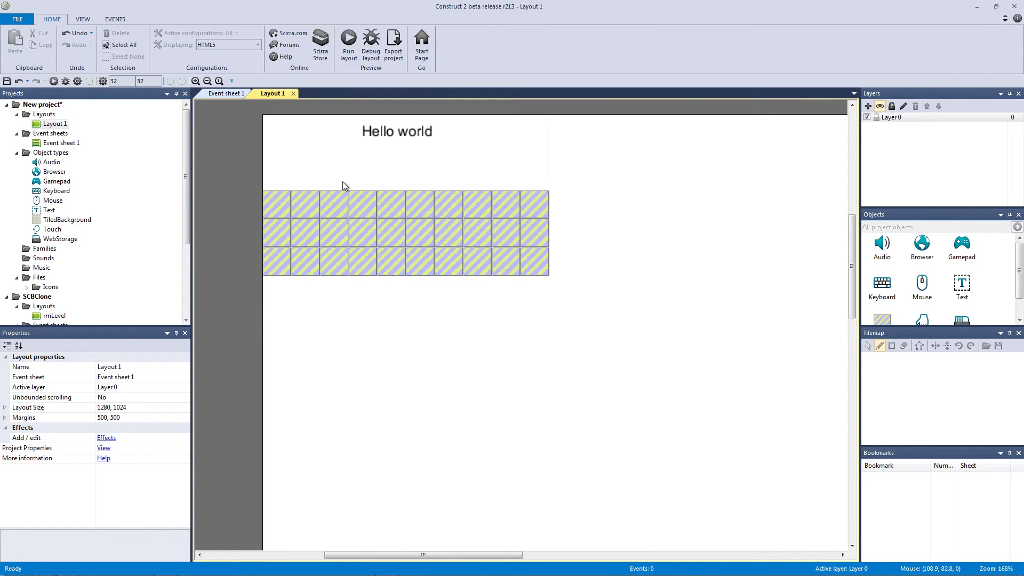
{"action": "left_click", "coordinate": [232, 96]}
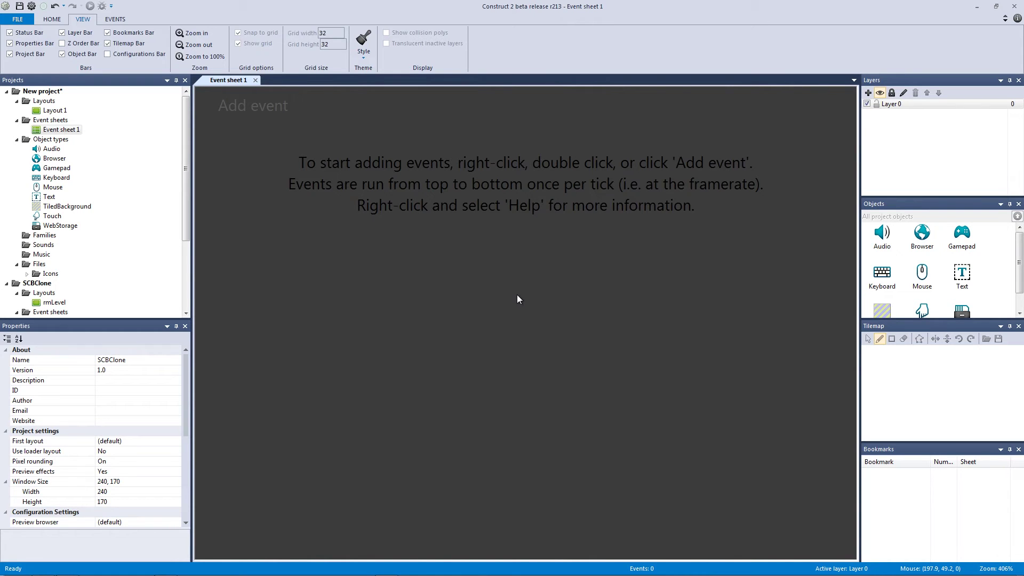
Open the keyboard shortcut customization, list all commands, and check the Add group command's current shortcut.
{"action": "left_click", "coordinate": [112, 7]}
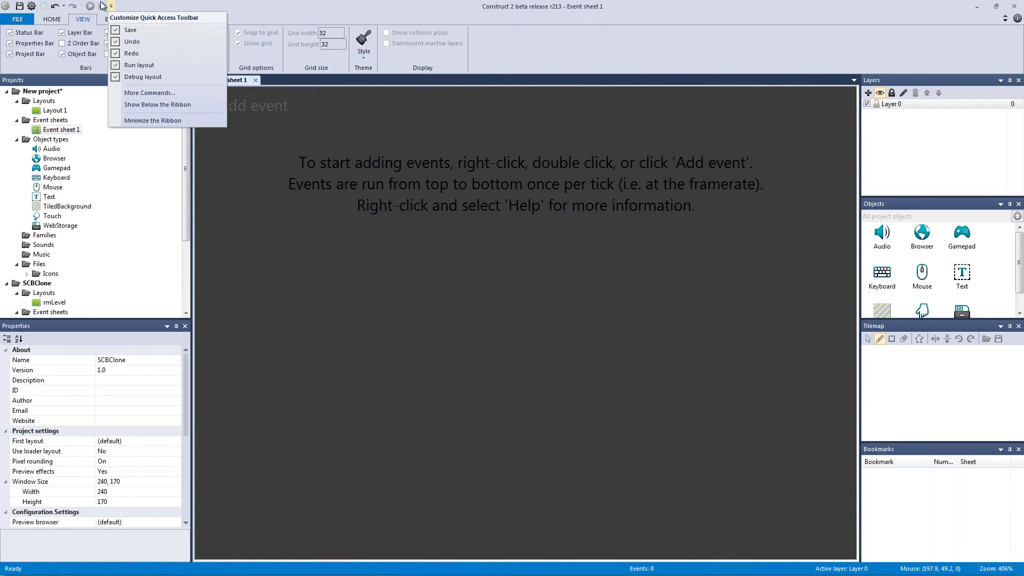
{"action": "left_click", "coordinate": [152, 93]}
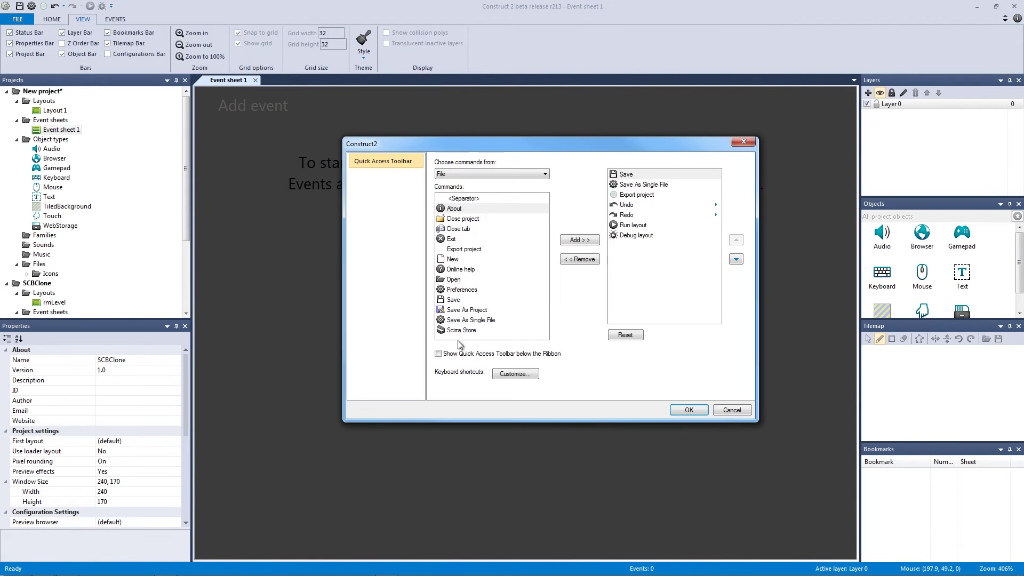
{"action": "left_click", "coordinate": [514, 375]}
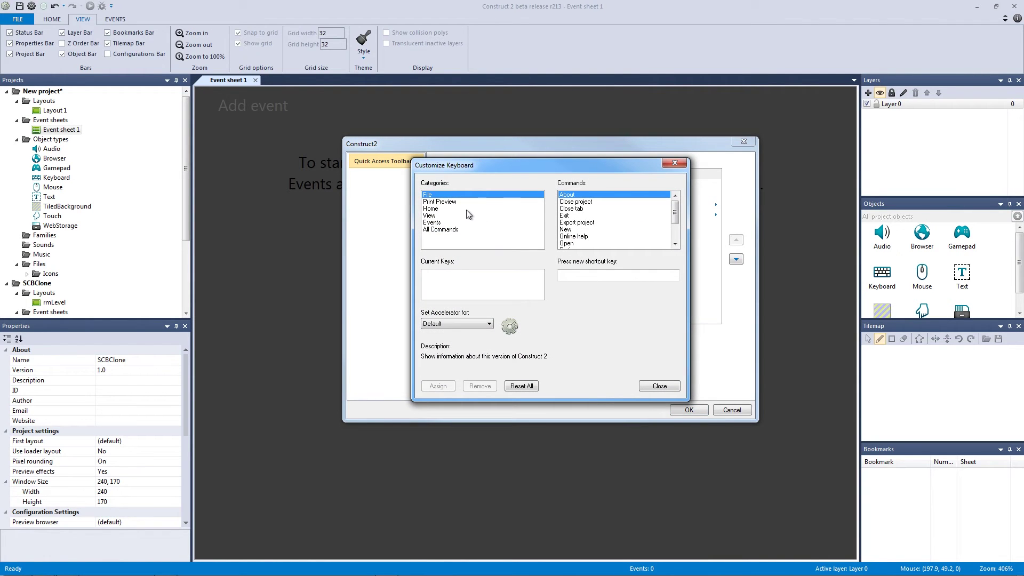
{"action": "left_click", "coordinate": [445, 230]}
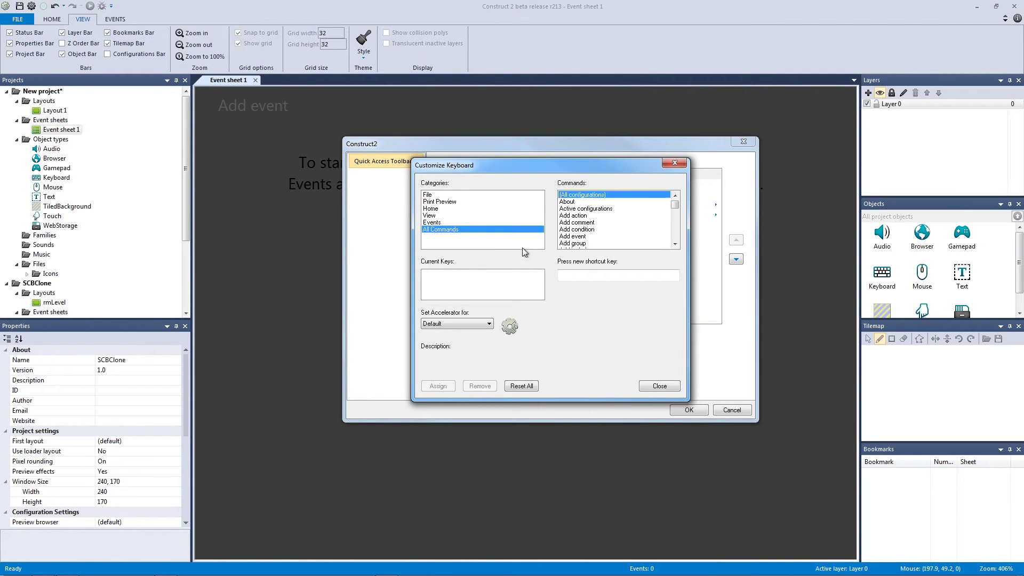
{"action": "left_click", "coordinate": [674, 244]}
{"action": "left_click", "coordinate": [674, 245]}
{"action": "left_click", "coordinate": [674, 244]}
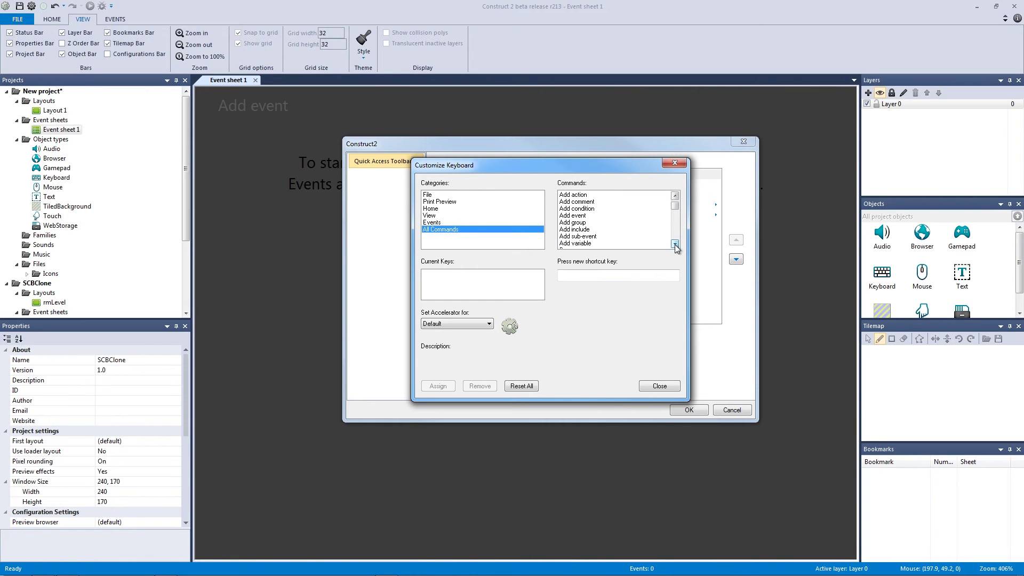
{"action": "left_click", "coordinate": [582, 222]}
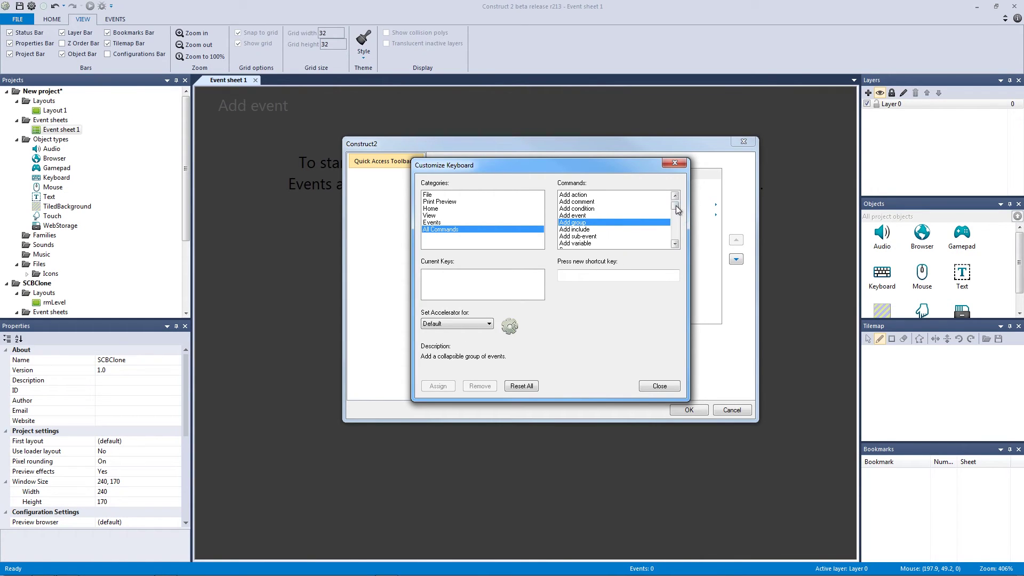
Assign G as the keyboard shortcut for the Toggle bookmark command and close the customization dialogs.
{"action": "left_click_drag", "start_coordinate": [675, 206], "coordinate": [675, 213]}
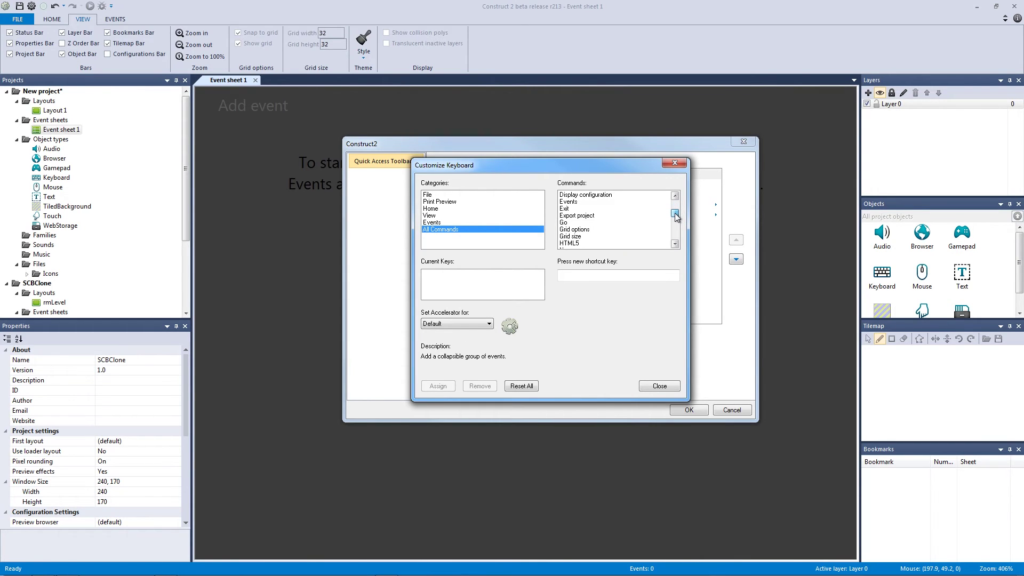
{"action": "left_click_drag", "start_coordinate": [676, 216], "coordinate": [677, 220]}
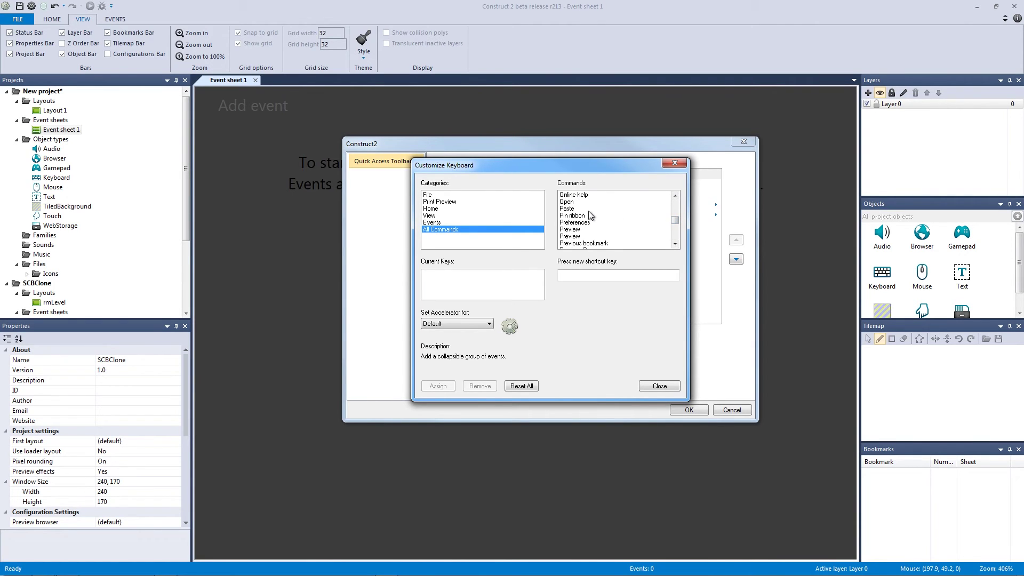
{"action": "left_click", "coordinate": [674, 229]}
{"action": "left_click_drag", "start_coordinate": [674, 231], "coordinate": [674, 235]}
{"action": "left_click", "coordinate": [584, 222]}
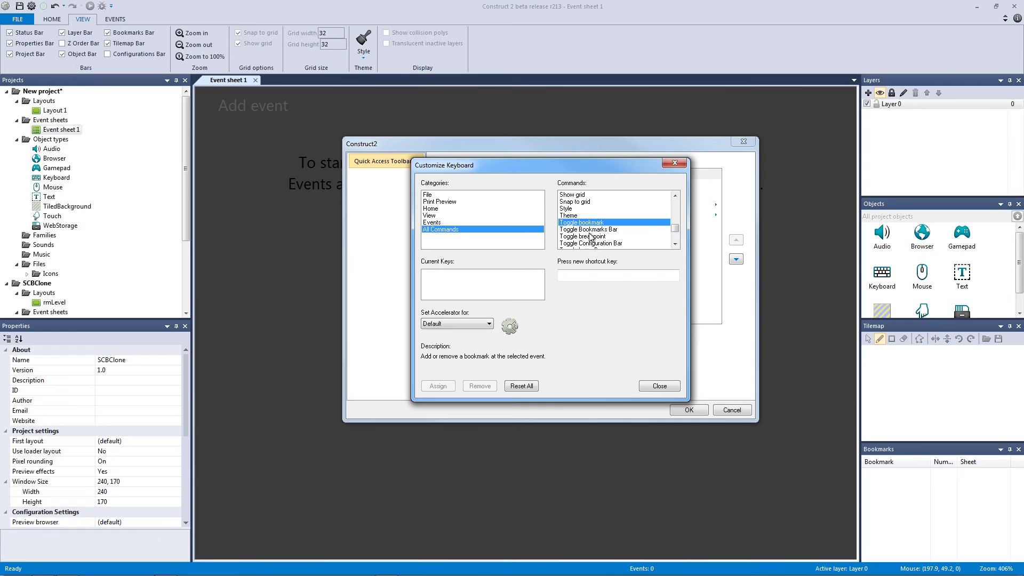
{"action": "left_click", "coordinate": [604, 274]}
{"action": "key", "text": "g"}
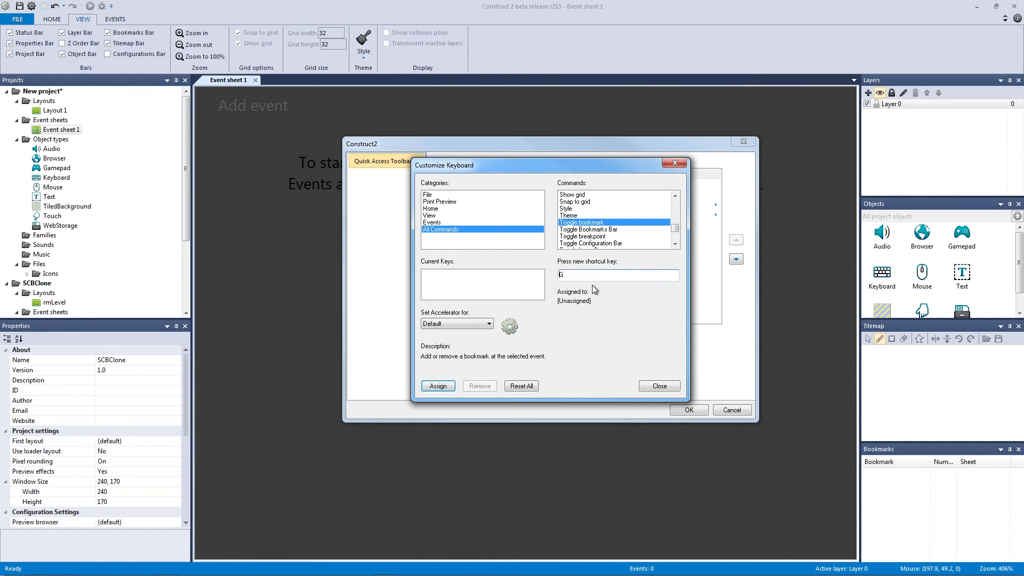
{"action": "left_click", "coordinate": [437, 386]}
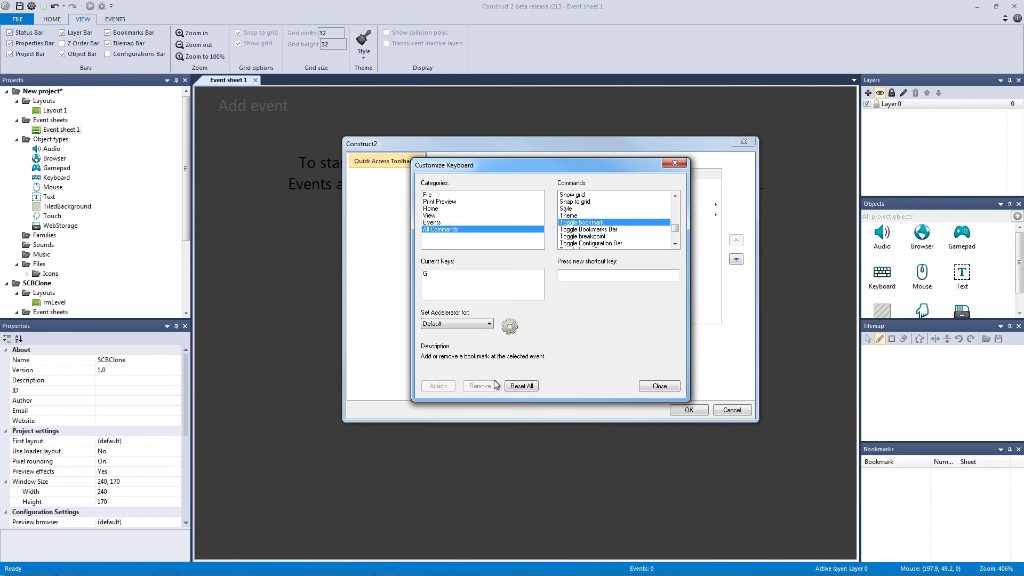
{"action": "left_click", "coordinate": [659, 386]}
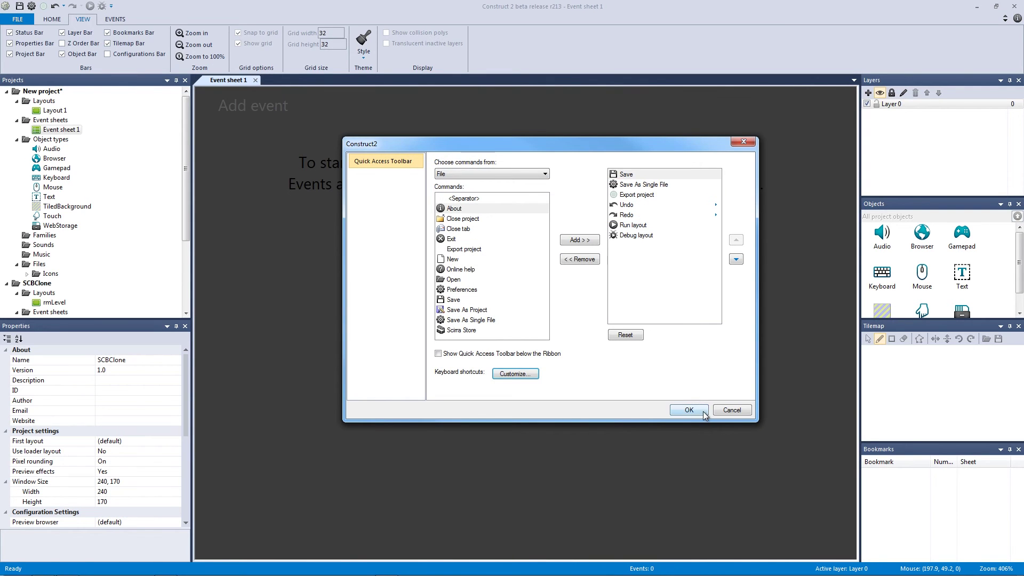
{"action": "left_click", "coordinate": [687, 410]}
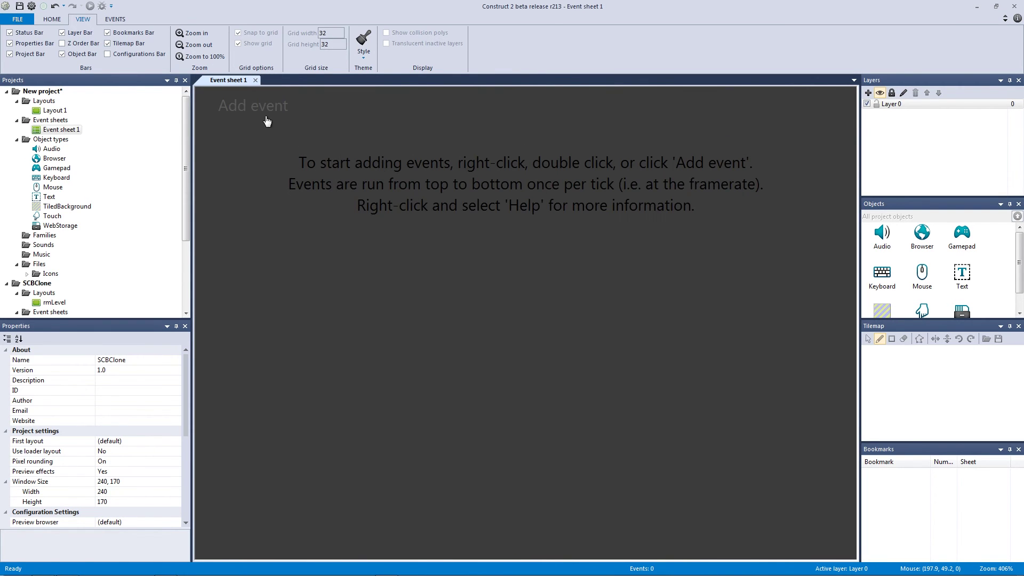
Add a System "On start of layout" event to Event sheet 1.
{"action": "double_click", "coordinate": [289, 151]}
{"action": "double_click", "coordinate": [293, 162]}
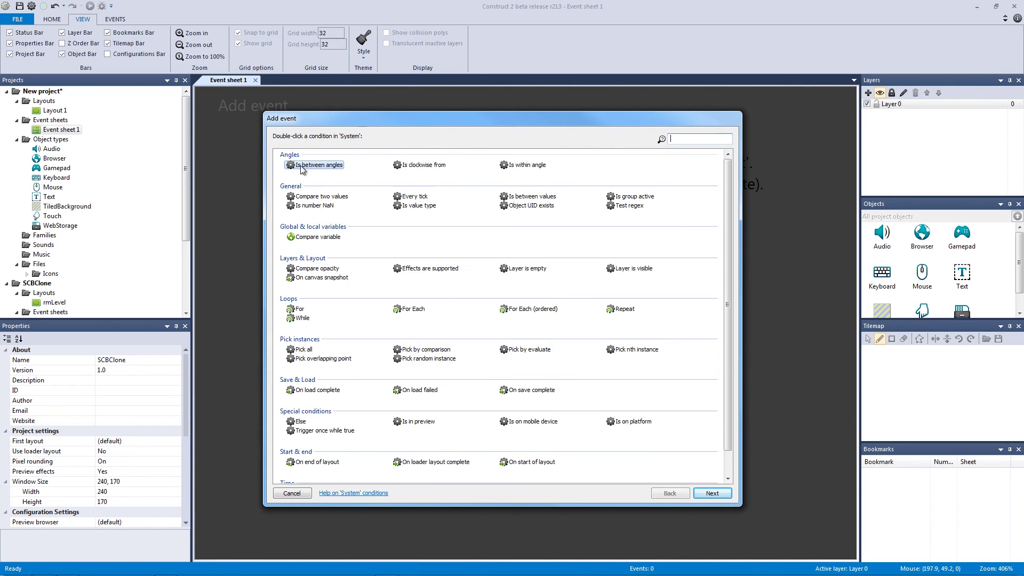
{"action": "type", "text": "star"}
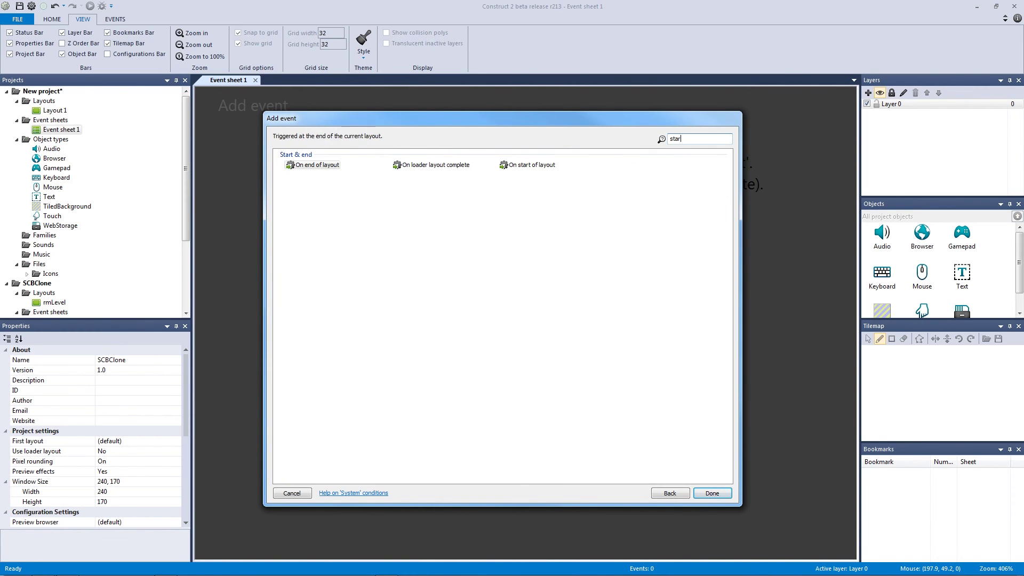
{"action": "double_click", "coordinate": [522, 166]}
{"action": "left_click", "coordinate": [292, 491]}
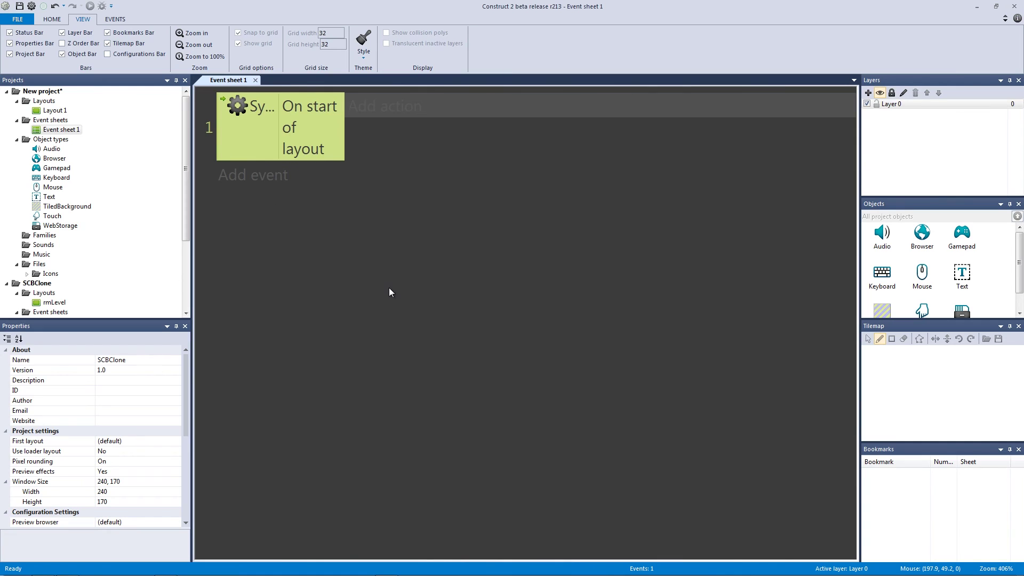
Bookmark the "On start of layout" event and jump to it from the bookmark list.
{"action": "key", "text": "ctrl+F2"}
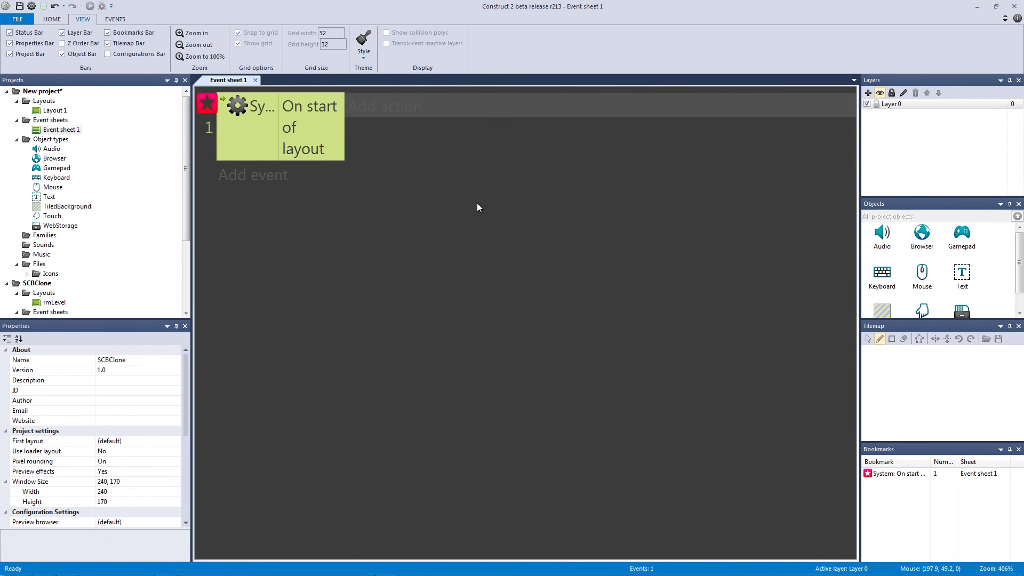
{"action": "scroll", "coordinate": [472, 196], "scroll_direction": "down", "scroll_amount": 3, "text": "ctrl"}
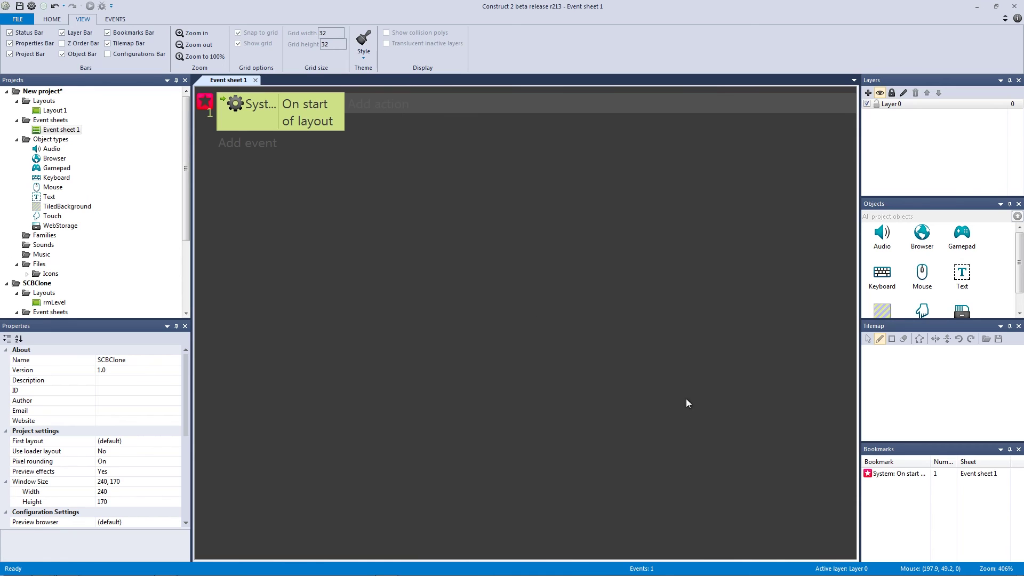
{"action": "left_click", "coordinate": [917, 472]}
{"action": "left_click", "coordinate": [544, 354]}
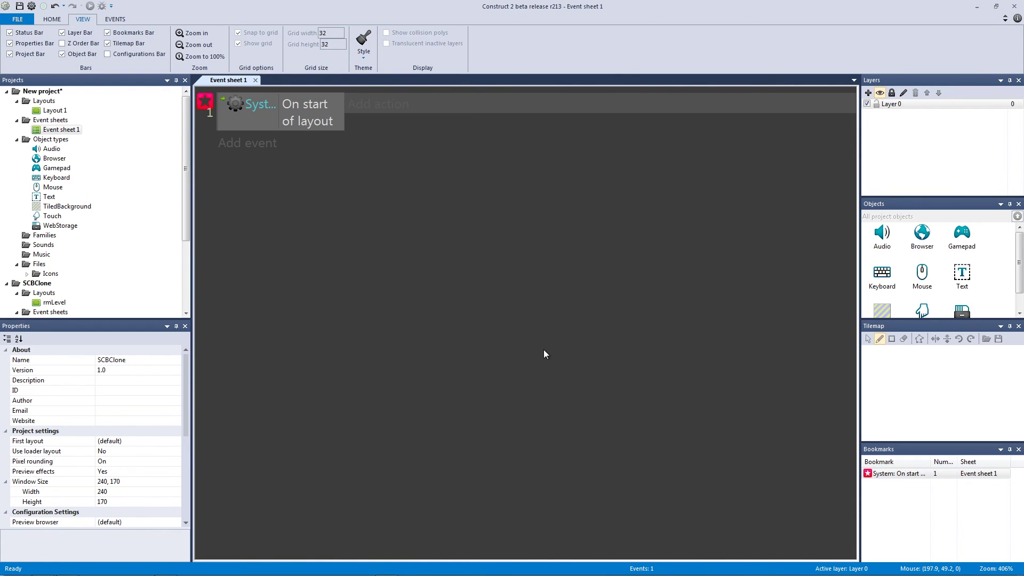